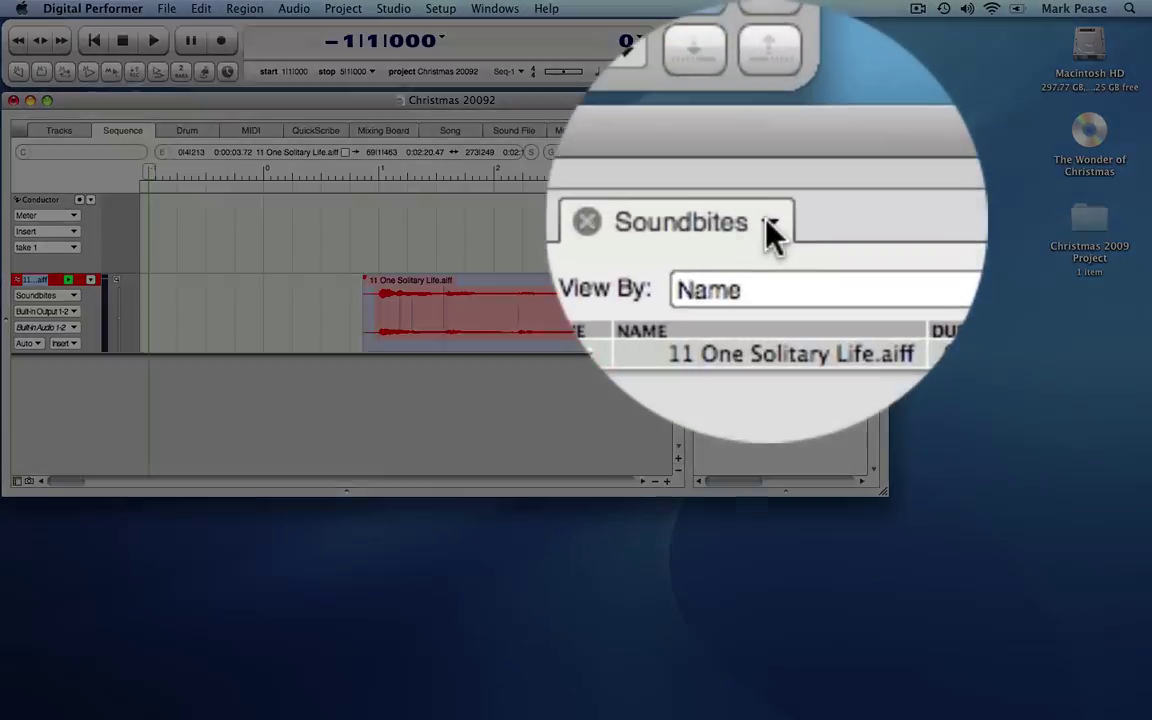
Step: Add an Event List tab beside the sequence and set it to show the Conductor track
left_click(767, 130)
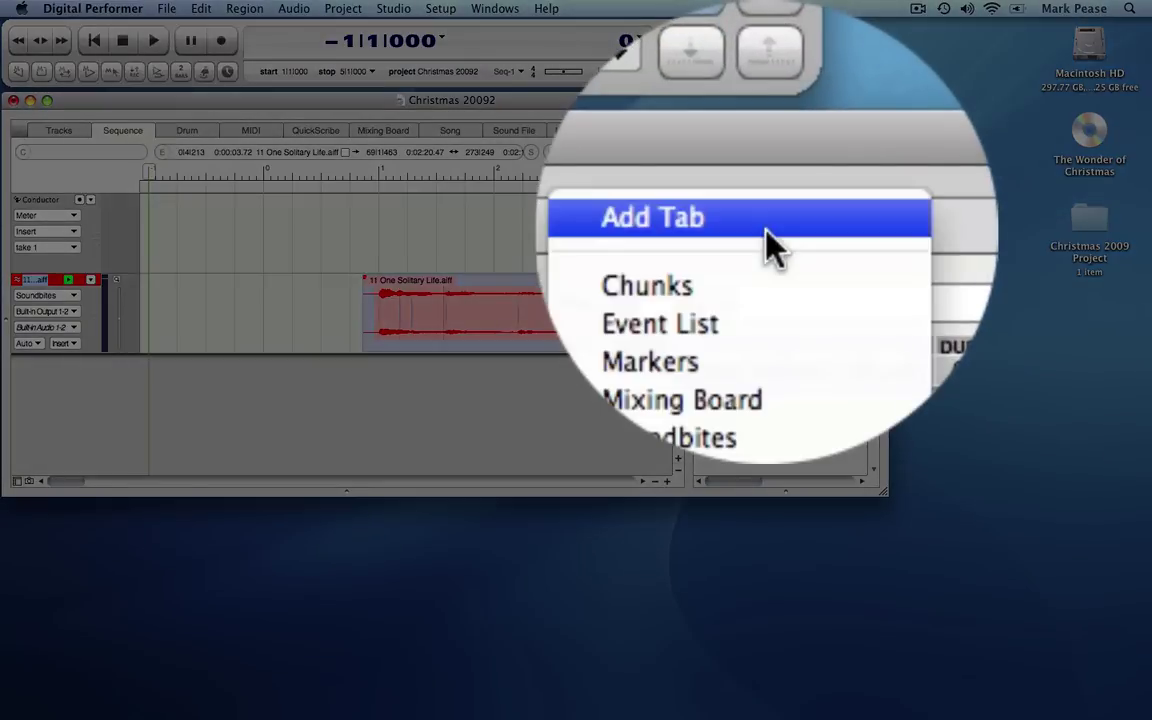
left_click(764, 241)
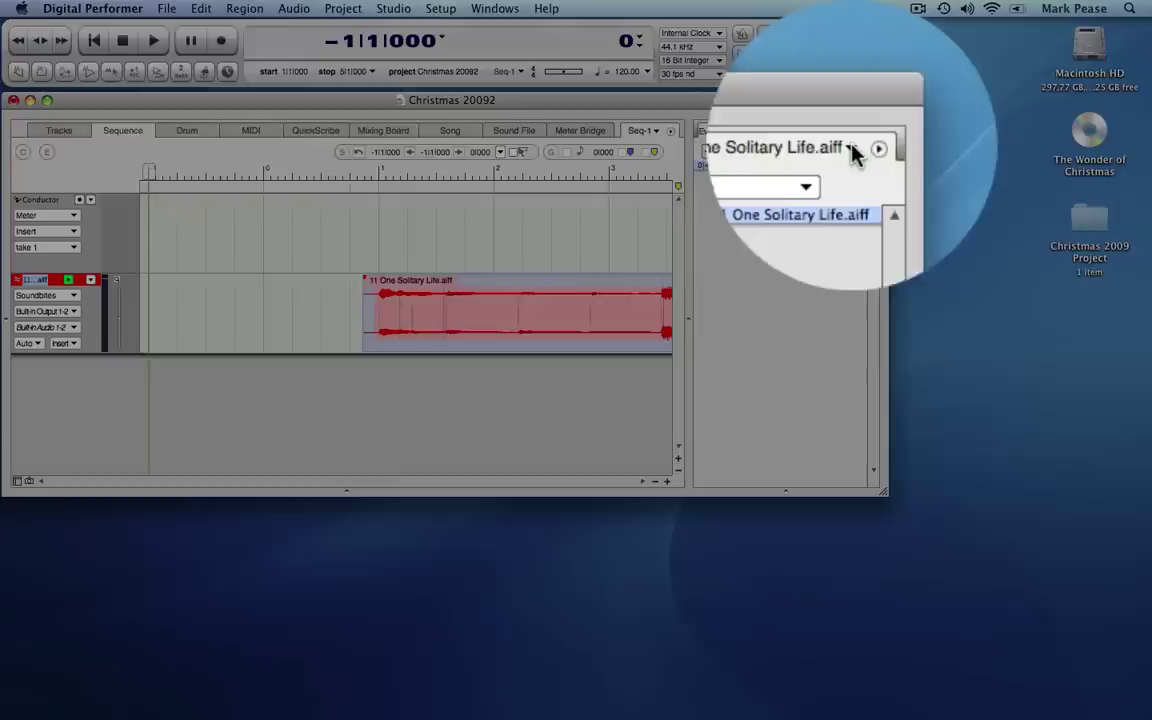
left_click(851, 130)
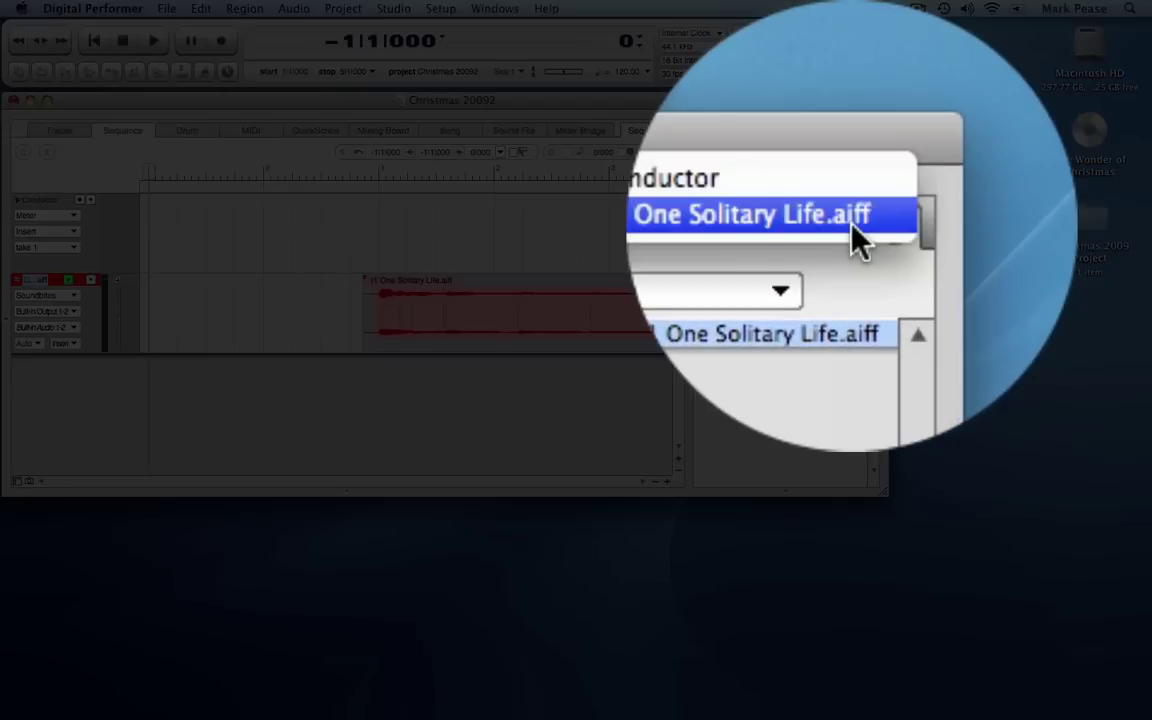
left_click(800, 113)
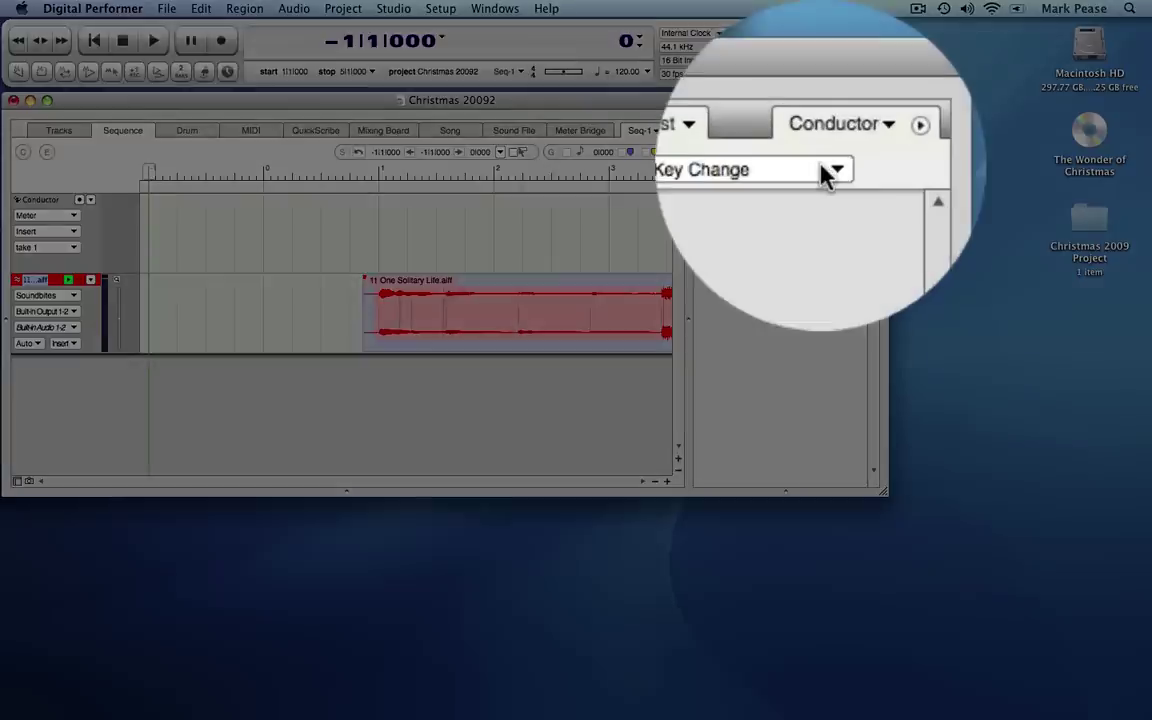
Step: Filter the Event List to Meter Change and insert a 2/4 meter event at bar 2|1|000
left_click(826, 151)
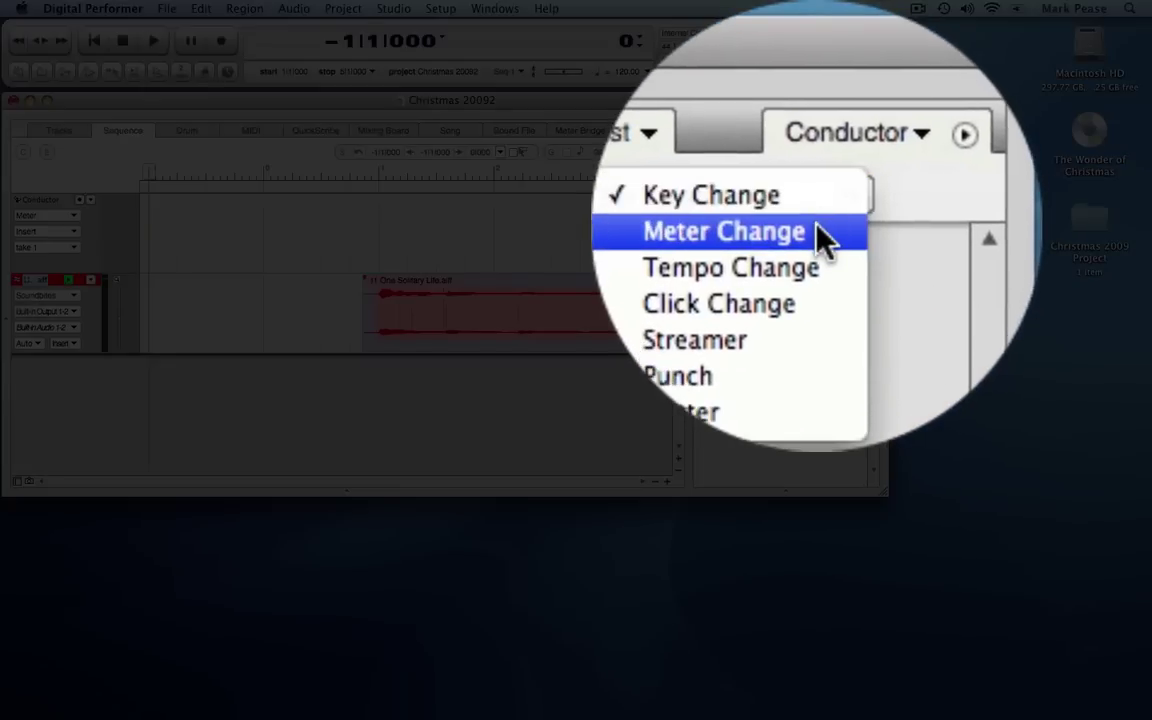
left_click(753, 167)
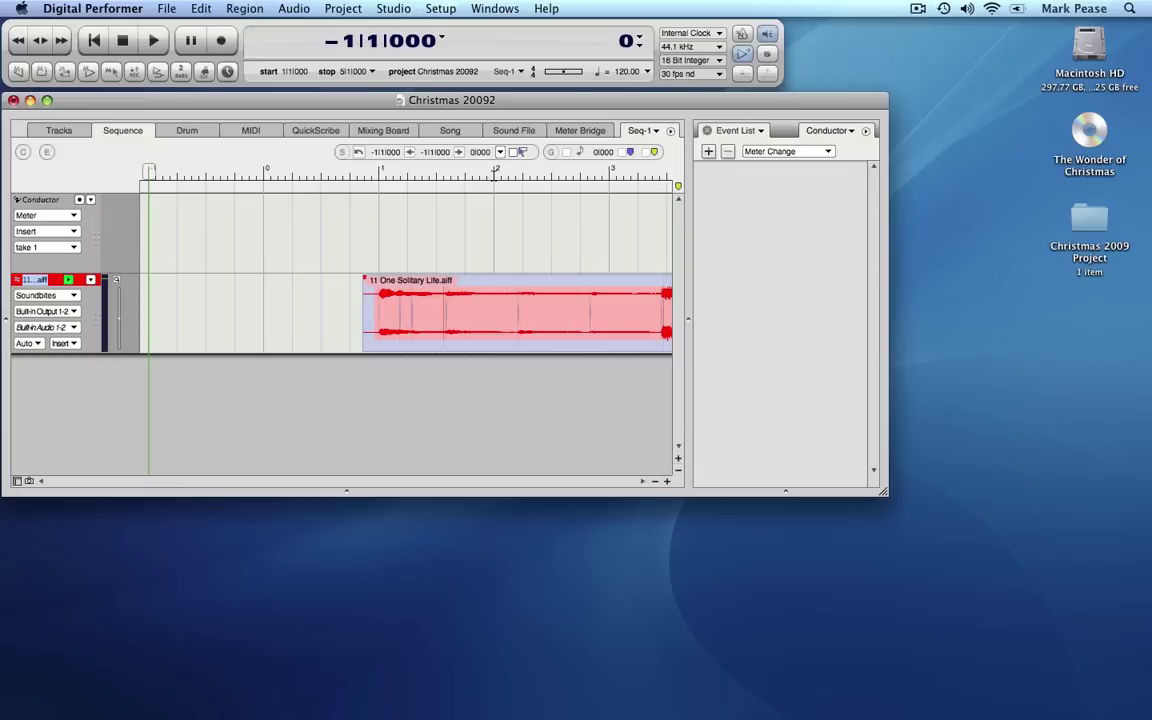
left_click(548, 188)
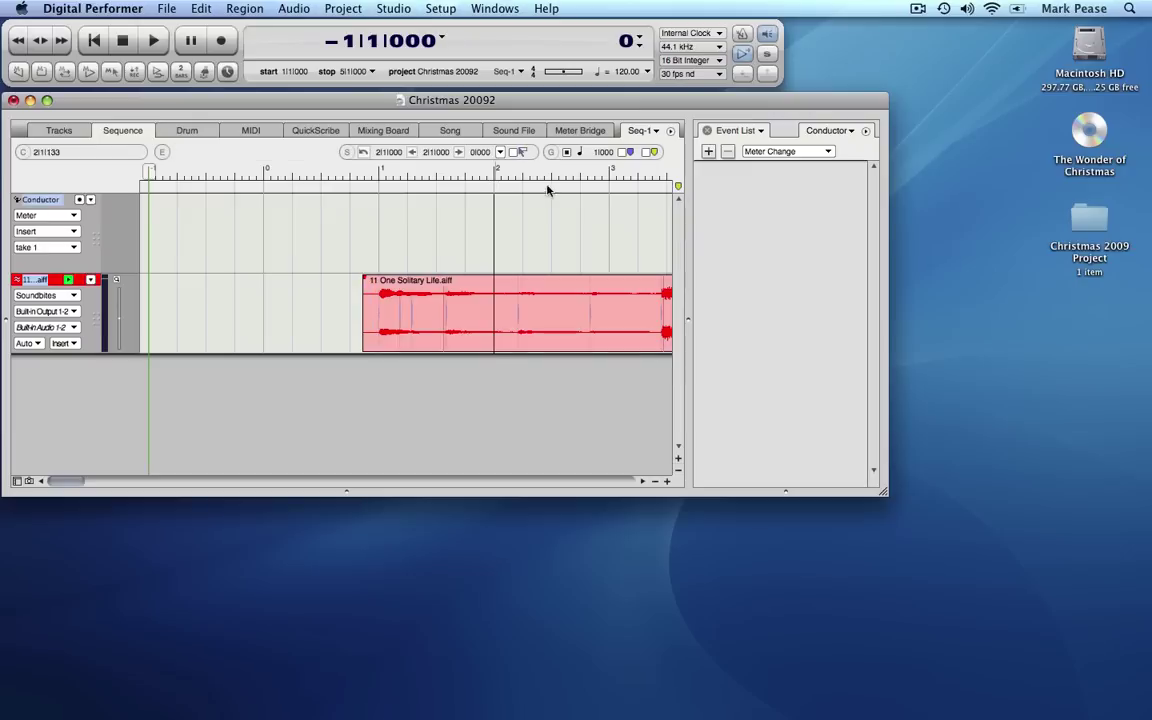
left_click(707, 152)
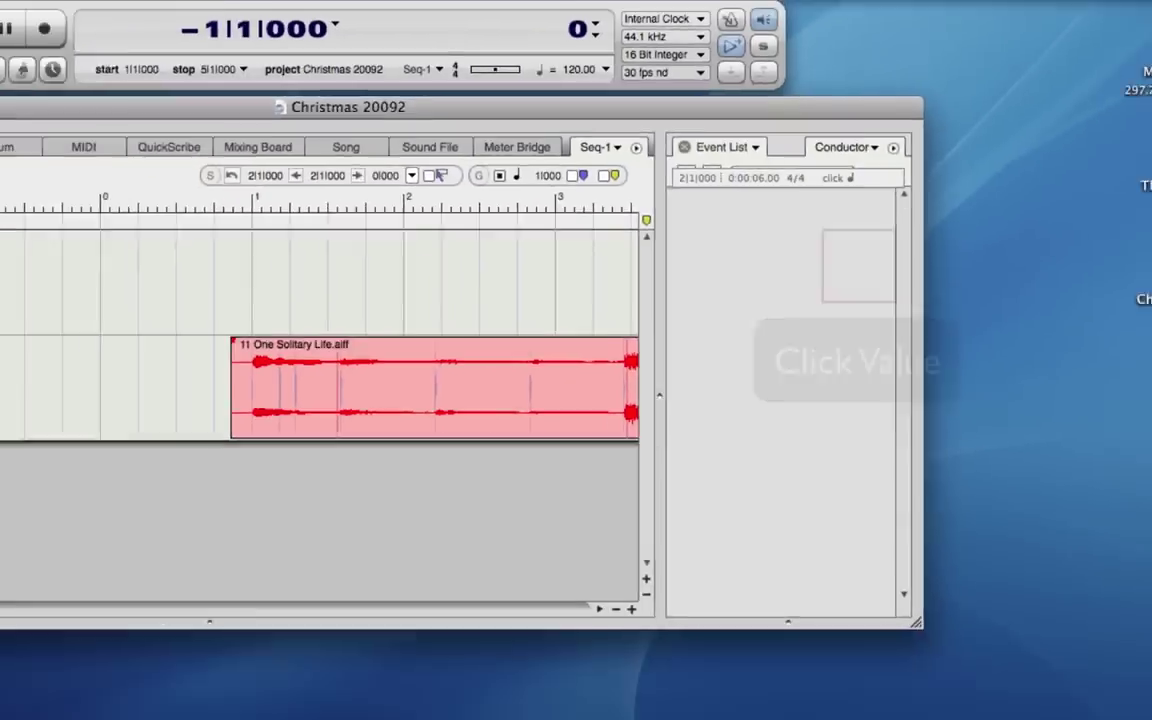
left_click(628, 262)
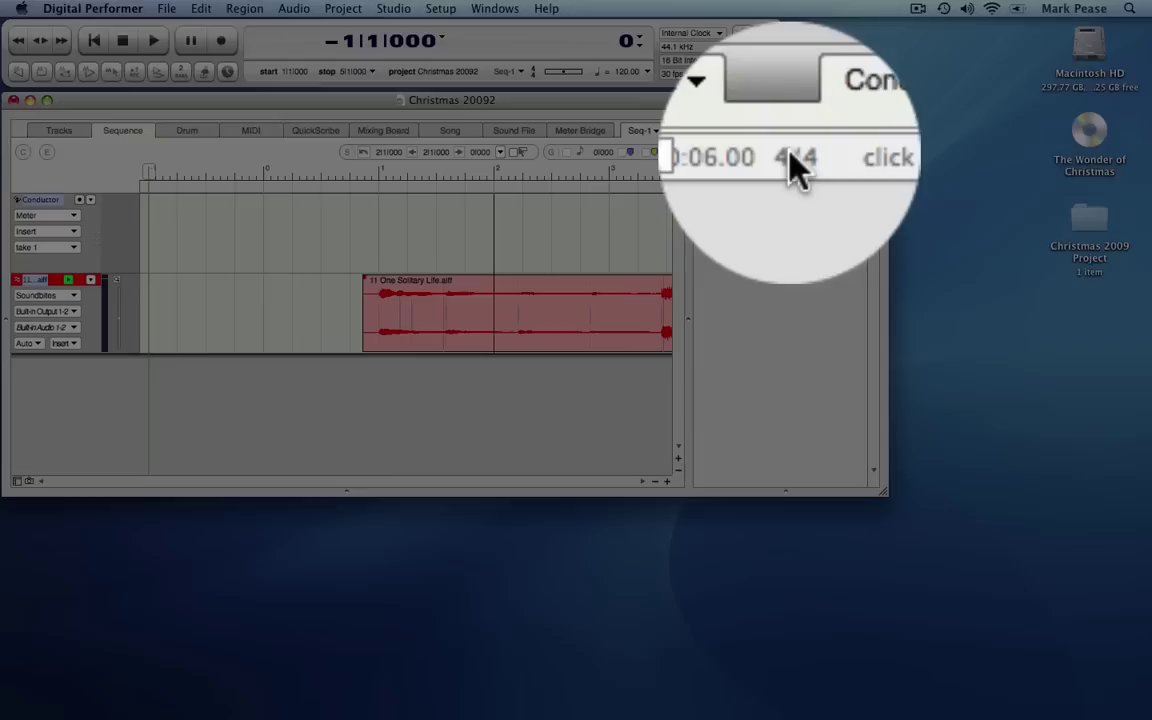
double_click(790, 154)
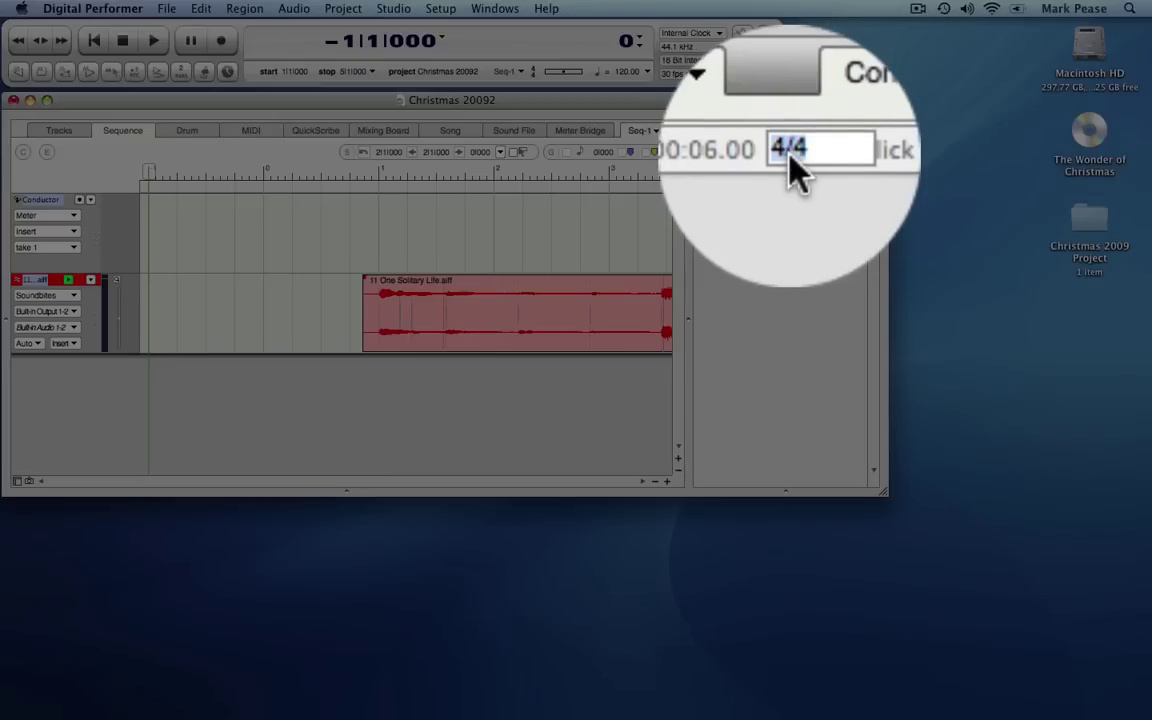
type("2/4")
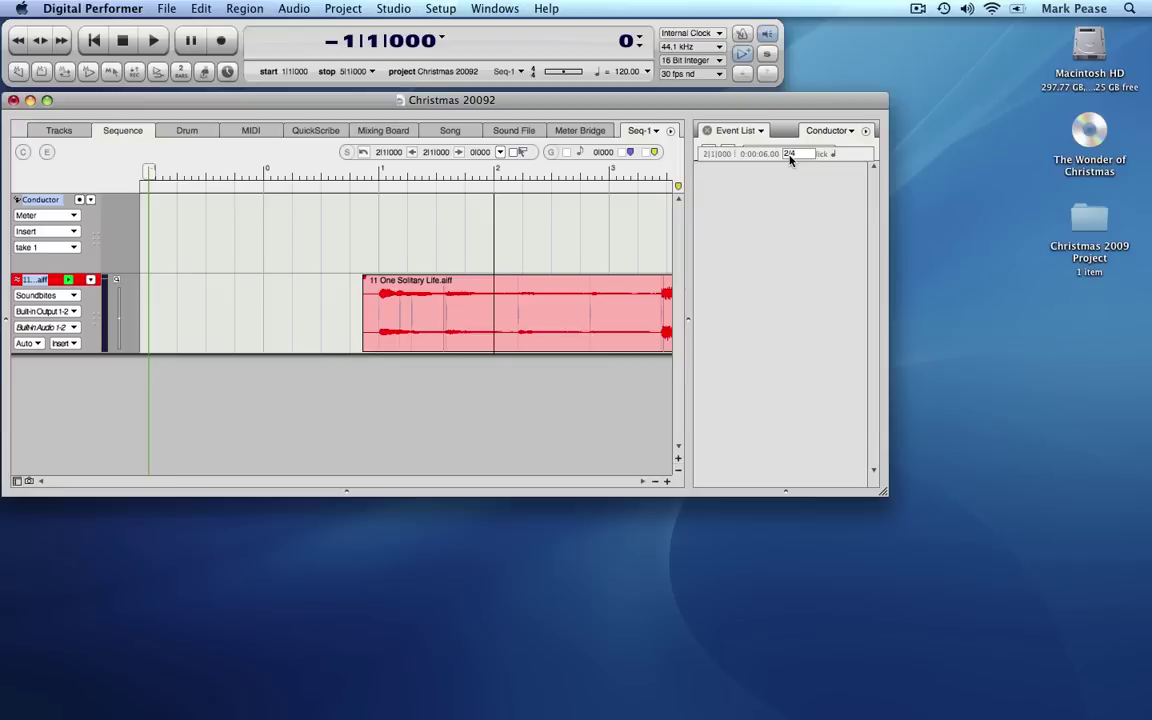
key("Return")
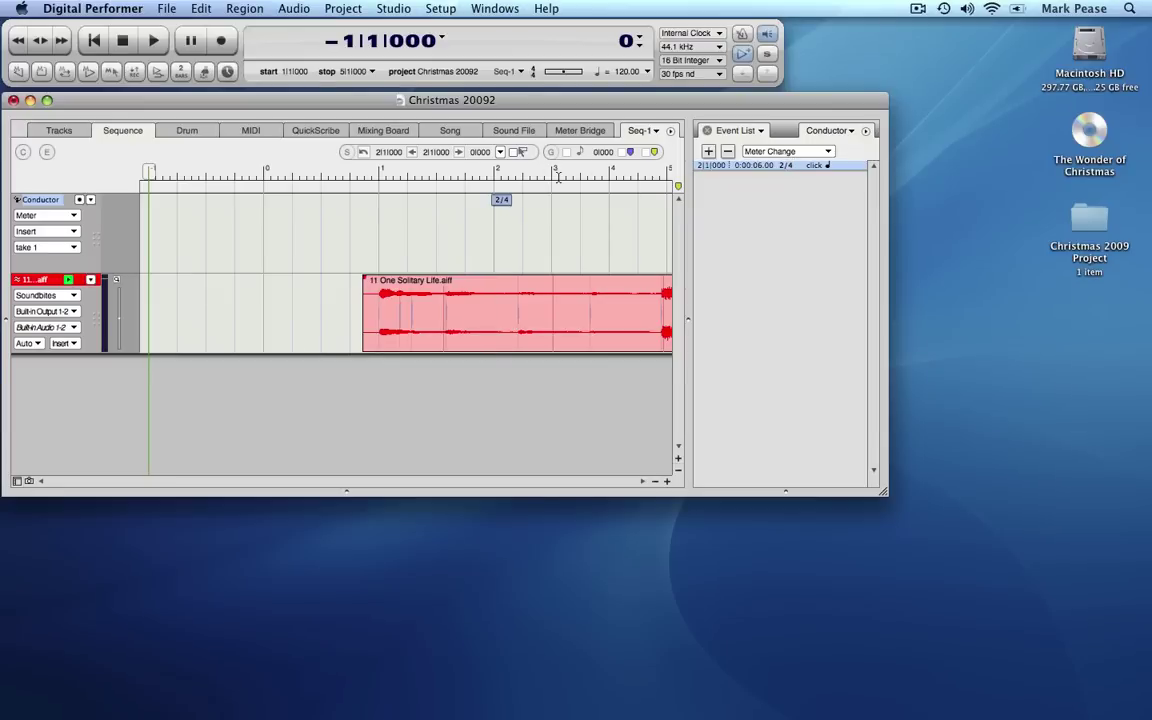
Step: Insert a 4/4 meter change at bar 3
left_click(551, 177)
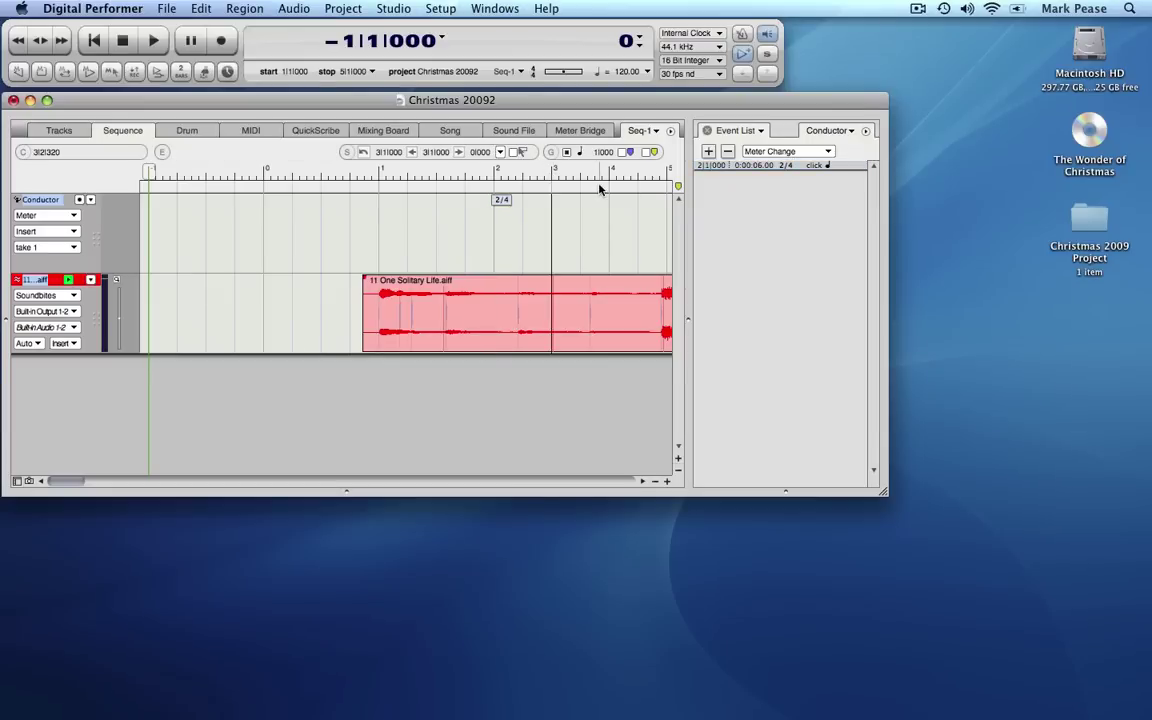
left_click(707, 152)
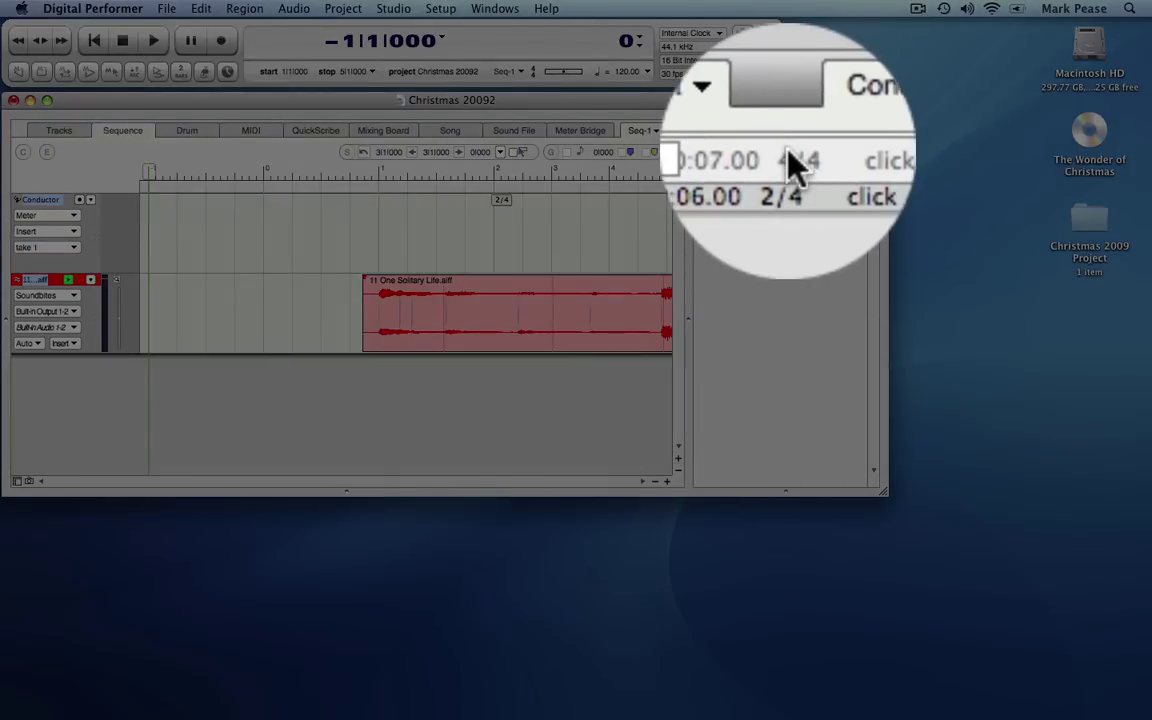
key("Return")
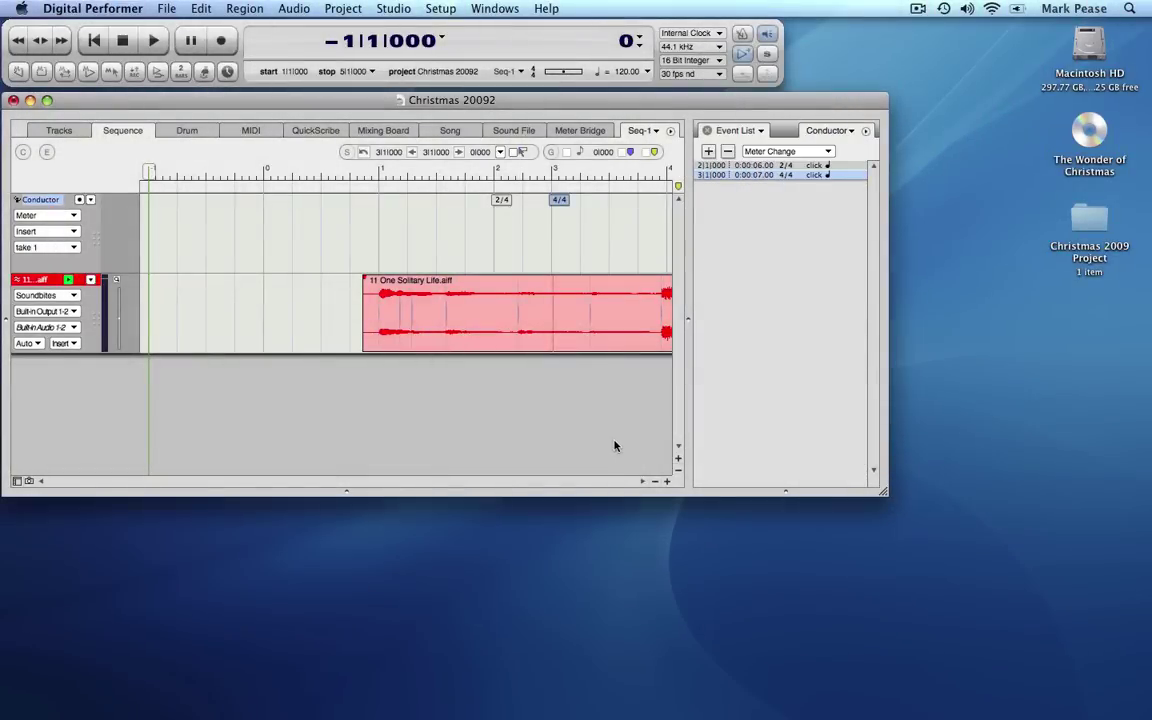
Step: Insert a meter change at bar 5 and set it to 2/4
scroll(644, 483, "right", 5)
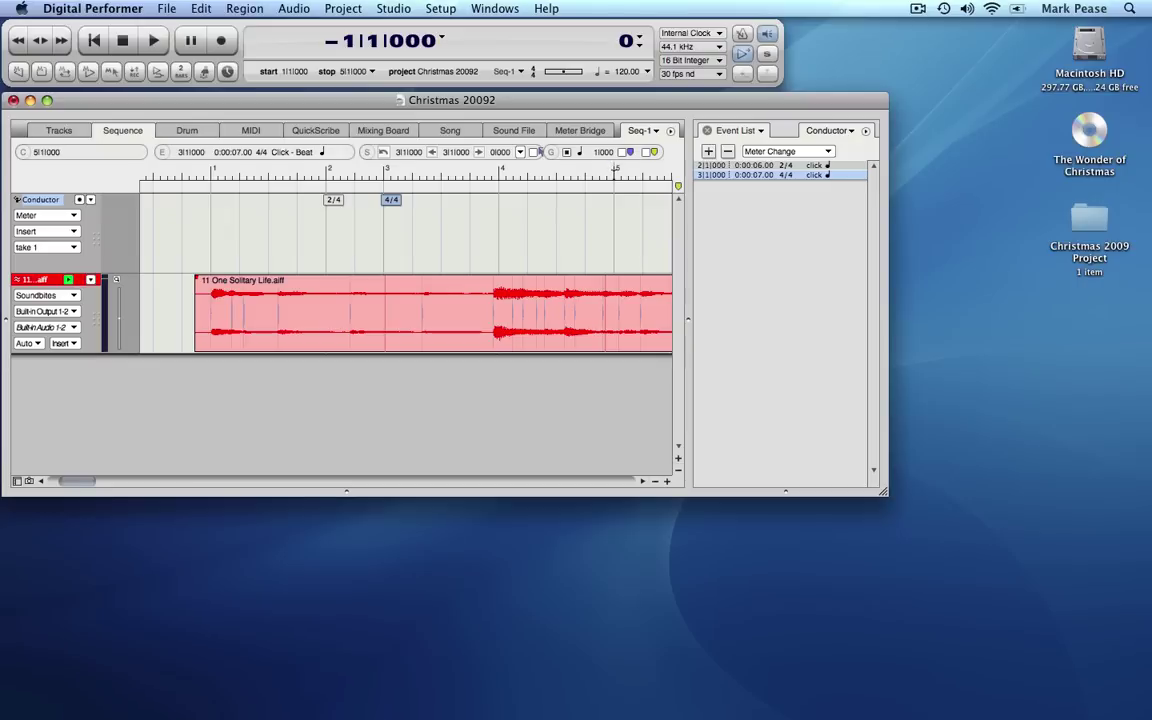
left_click(613, 220)
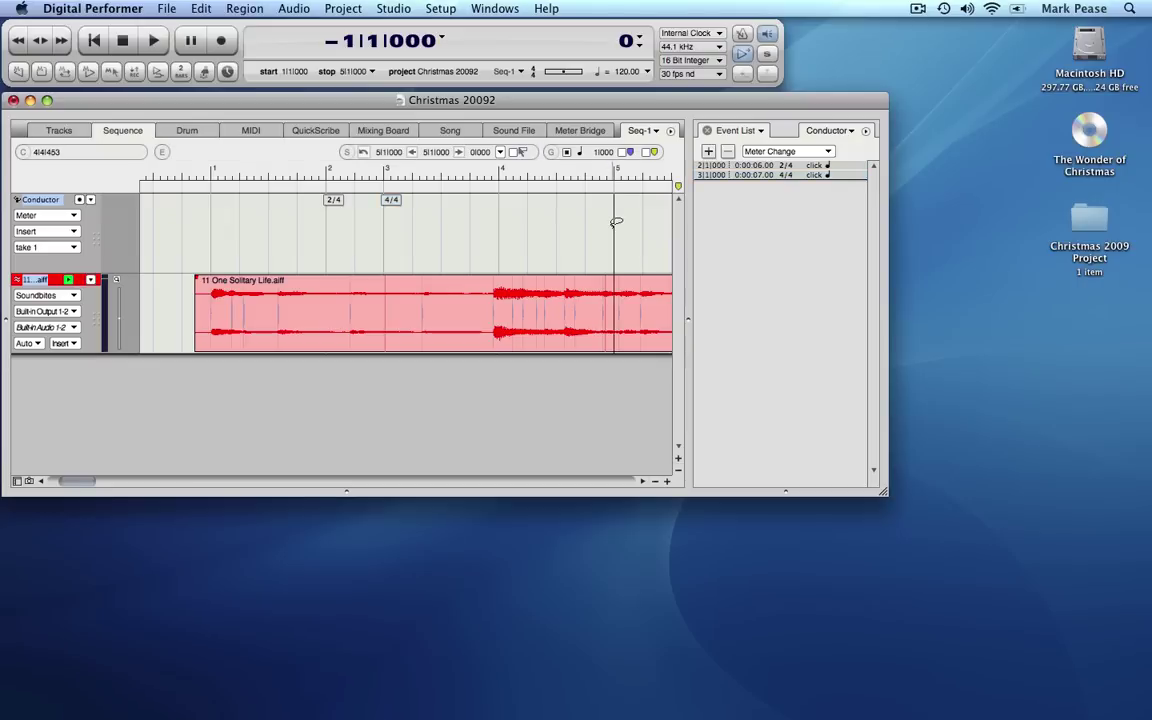
left_click(709, 152)
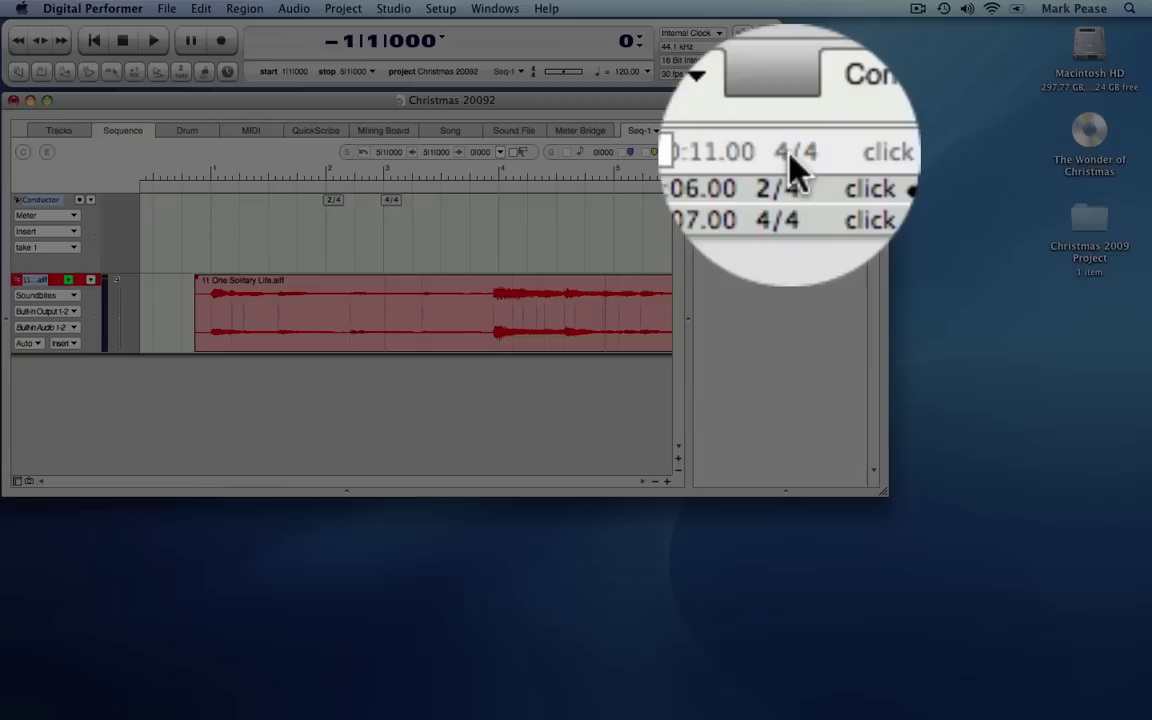
left_click(710, 150)
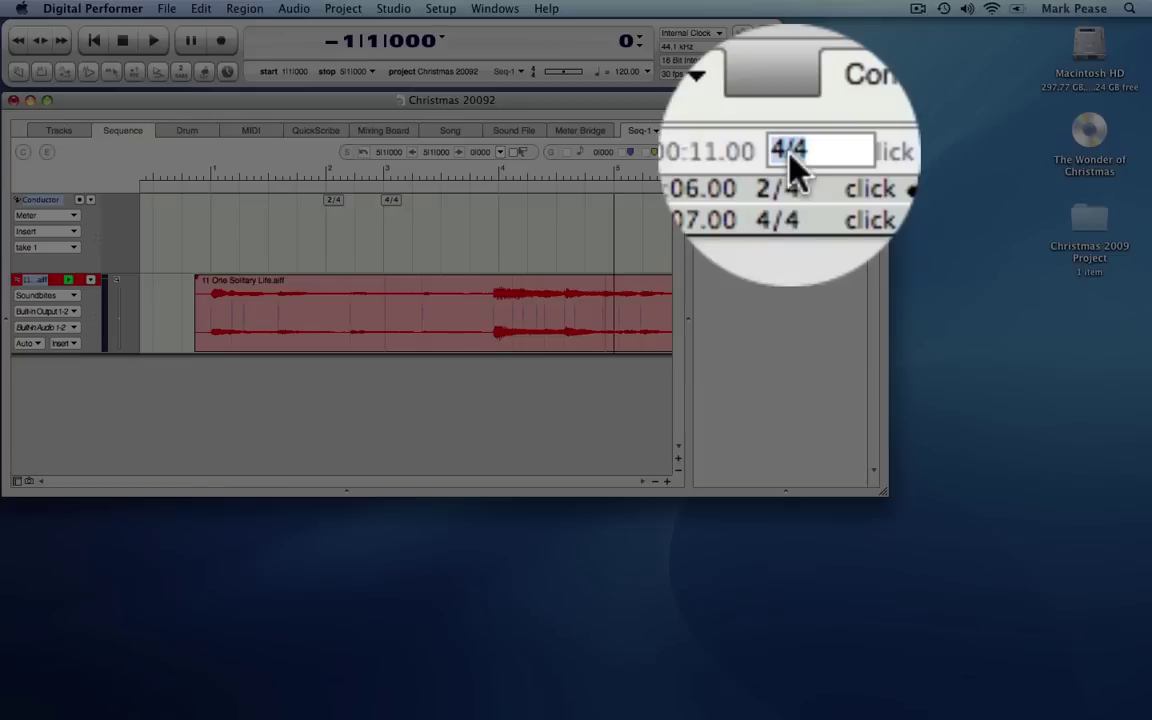
type("2/4")
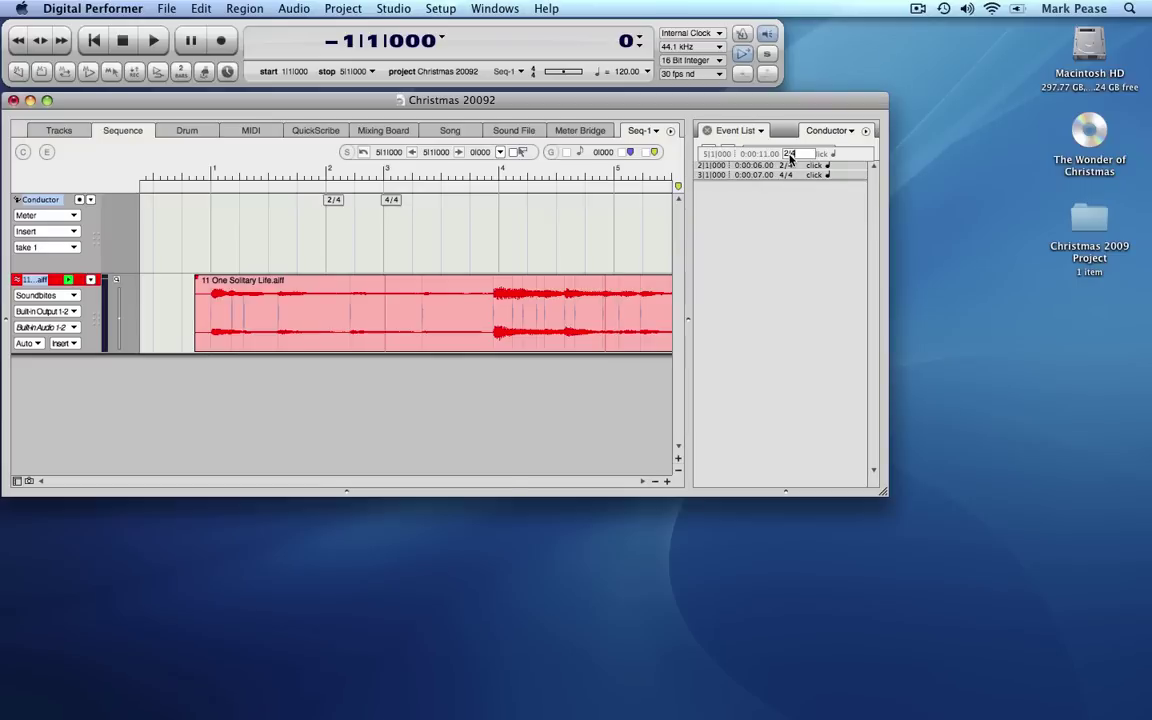
key("Return")
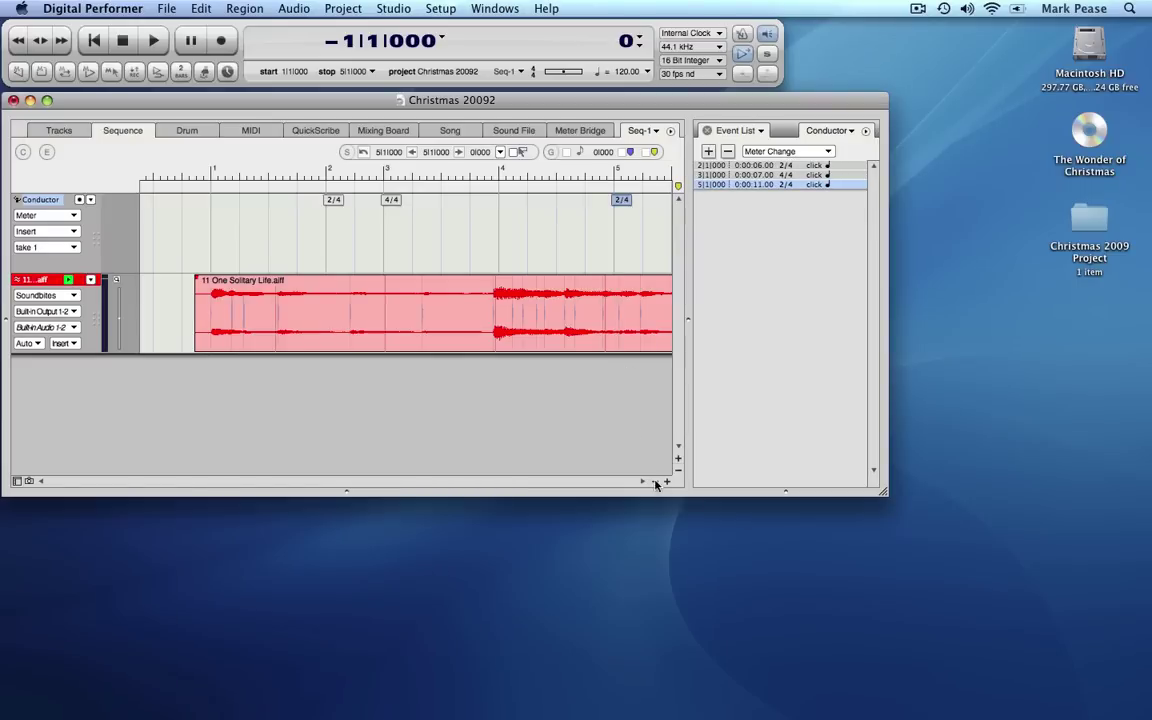
Step: Insert a 4/4 meter change at bar 6
scroll(645, 481, "right", 5)
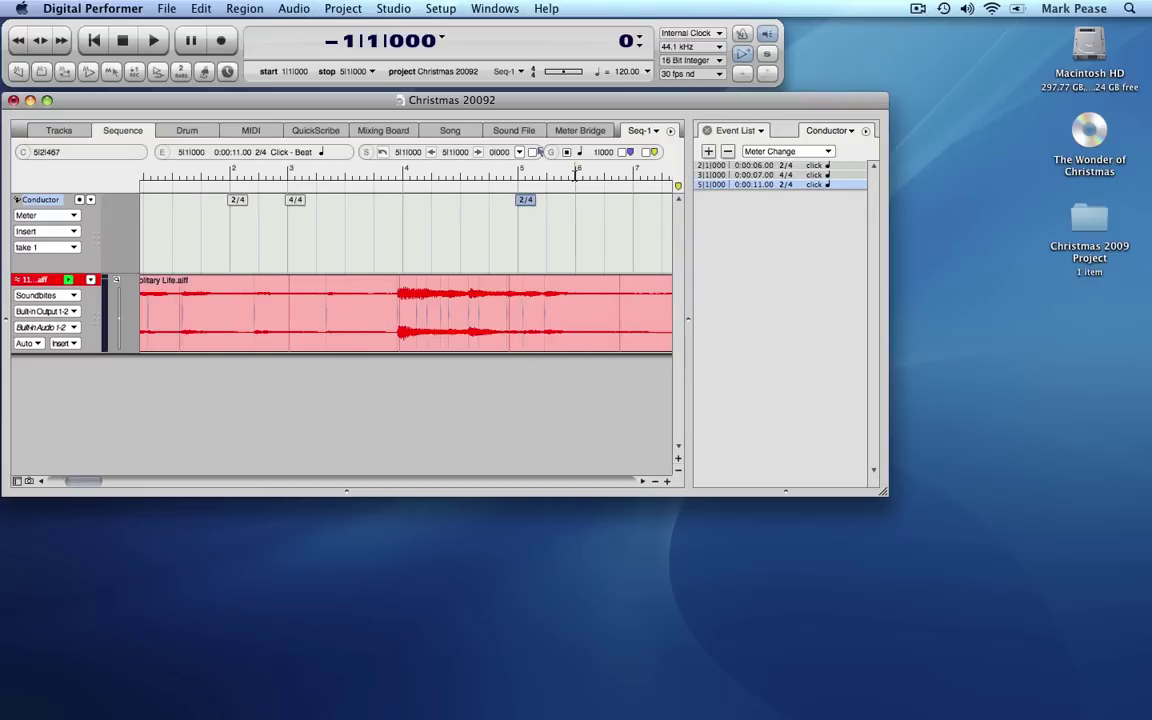
left_click(589, 188)
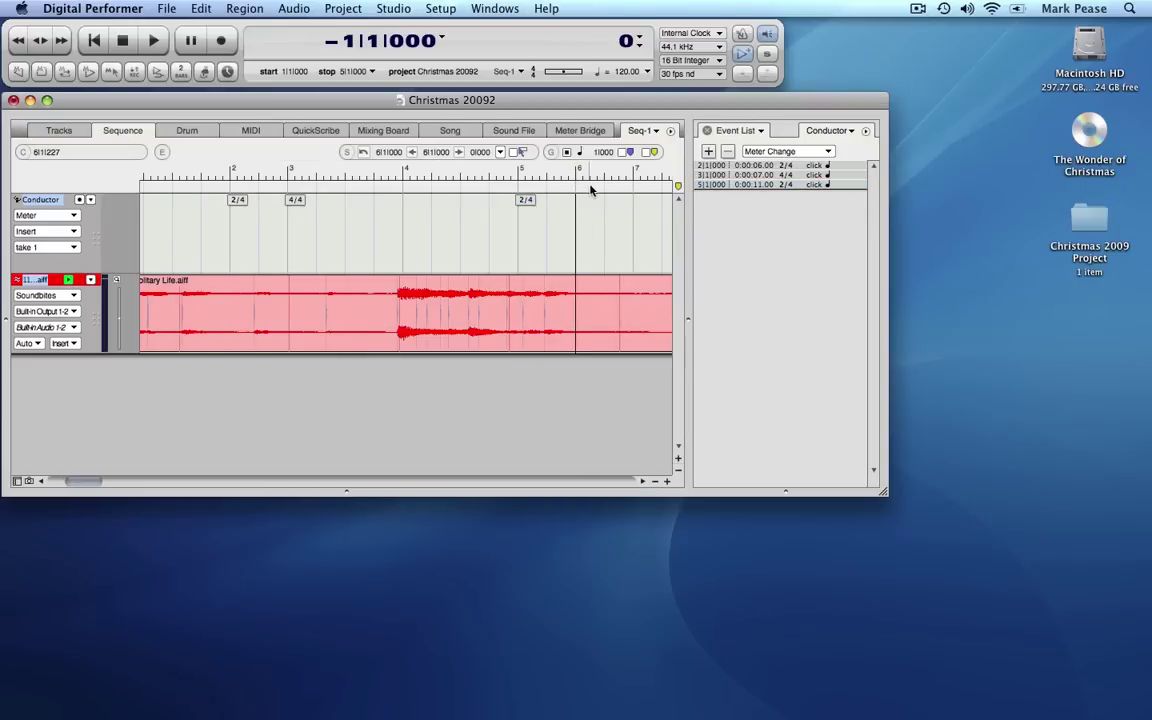
left_click(708, 151)
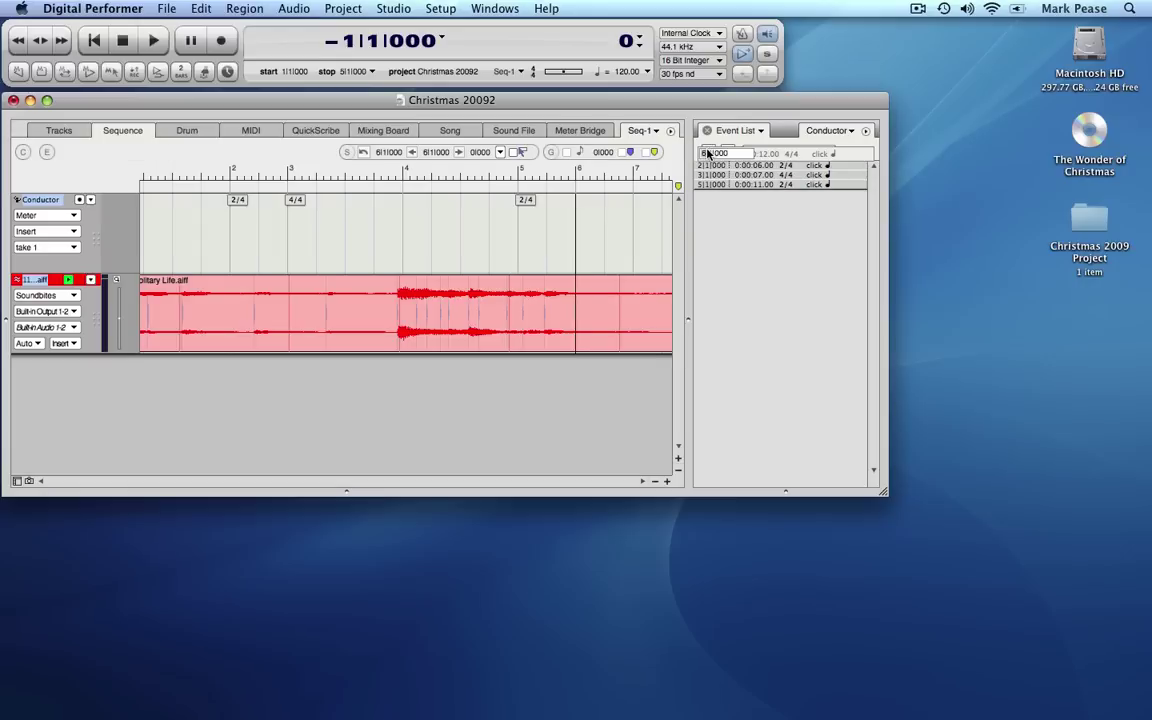
key("Return")
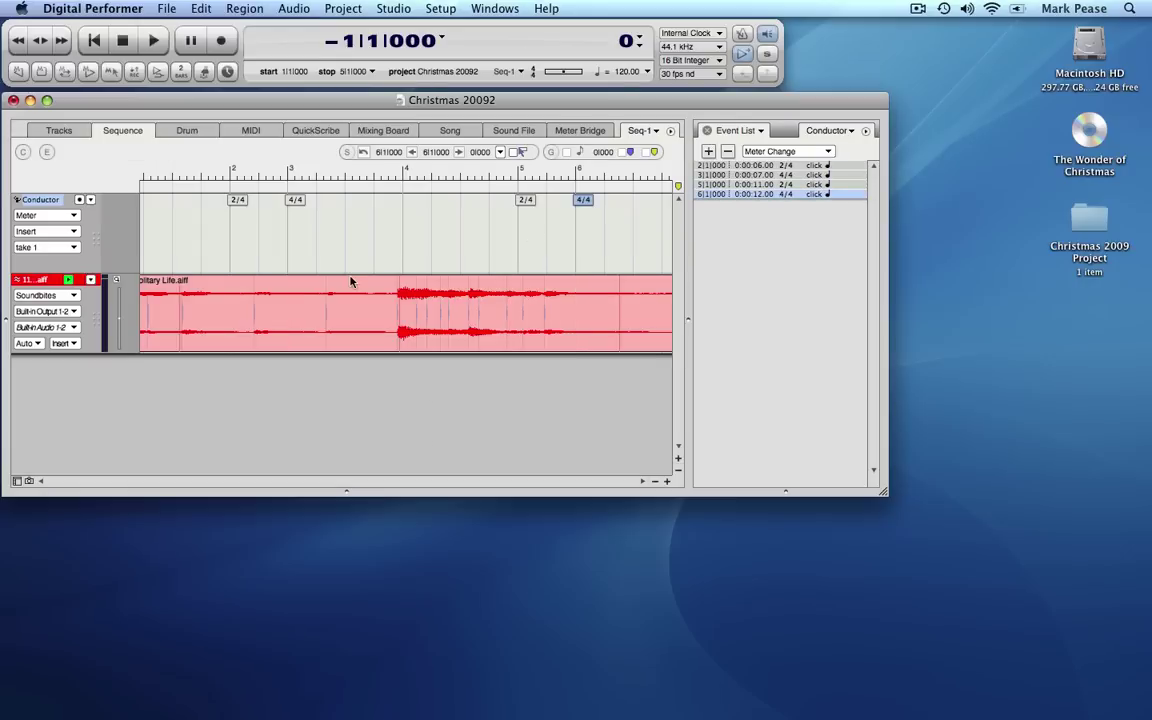
scroll(350, 280, "left", 5)
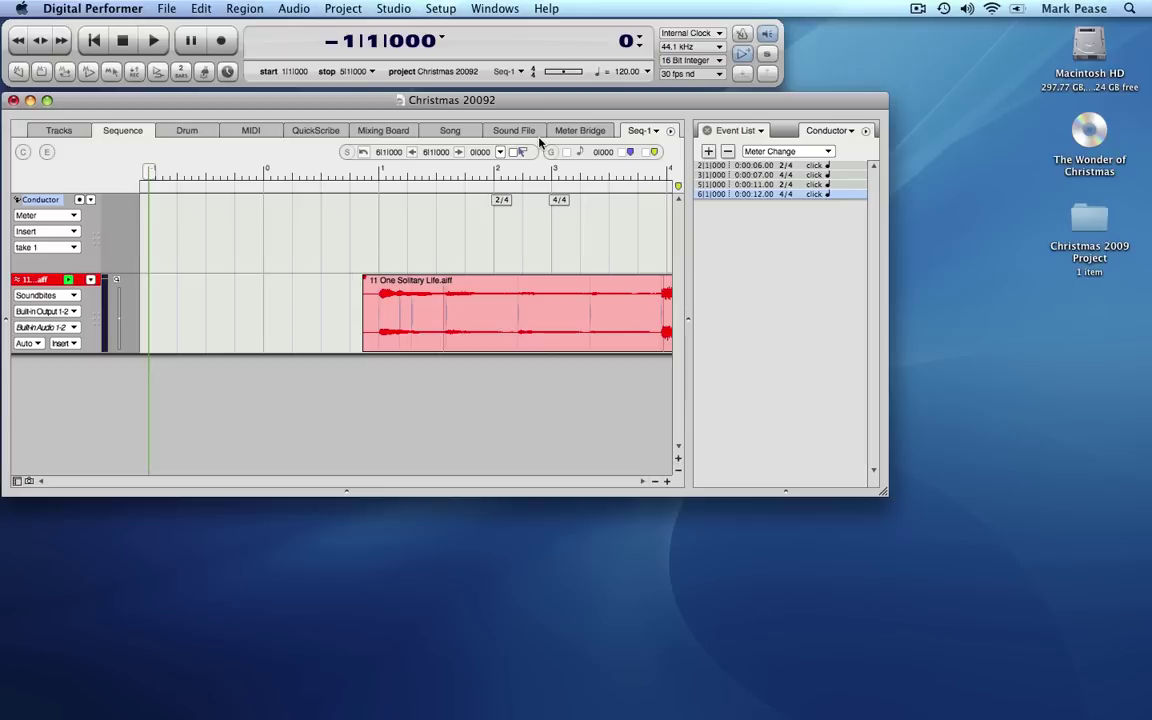
Step: Toggle the metronome click and bring up the Click preferences
left_click(741, 36)
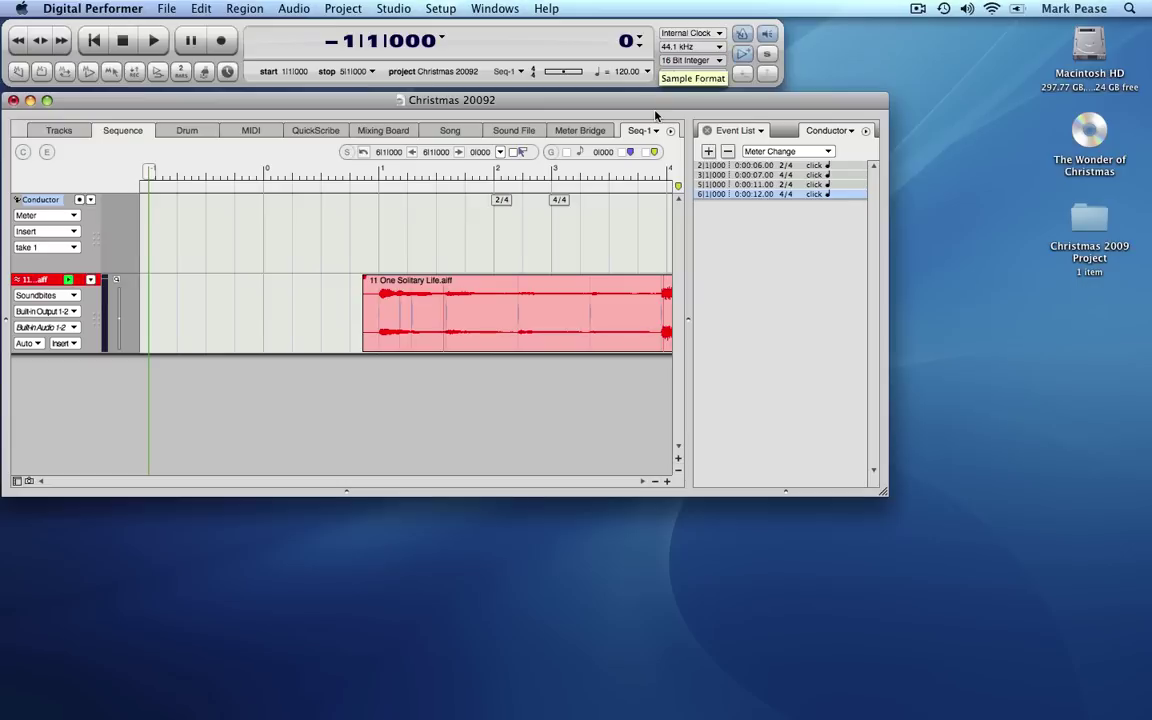
left_click(91, 10)
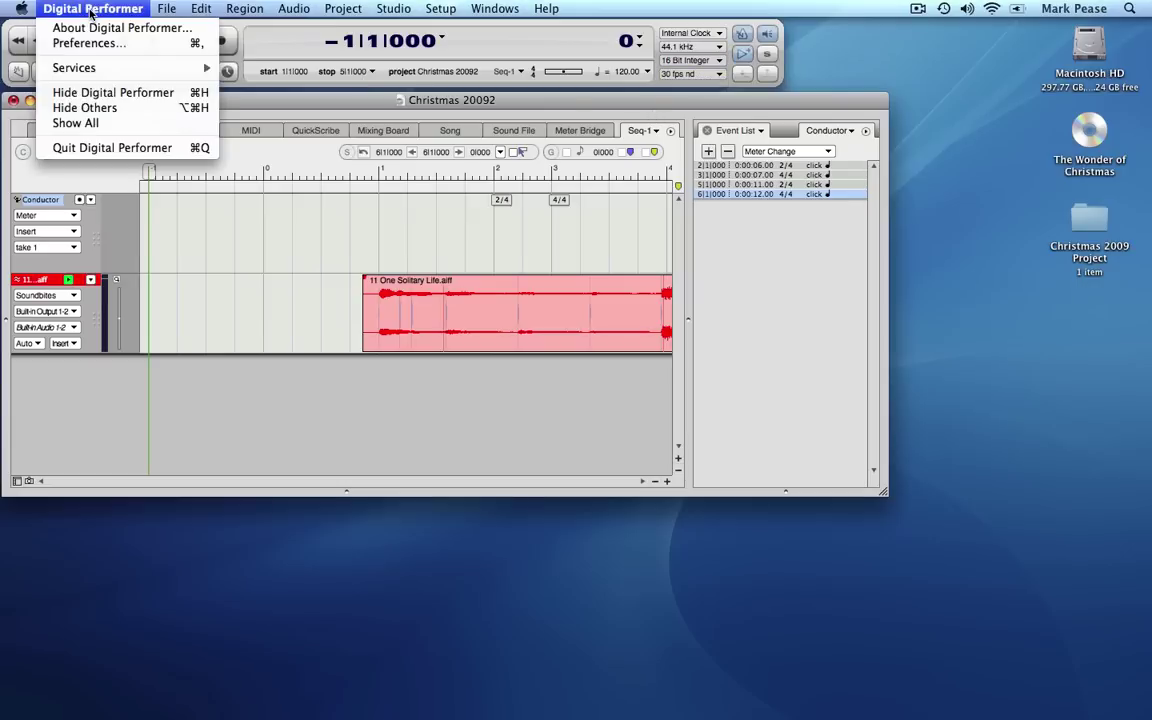
left_click(95, 41)
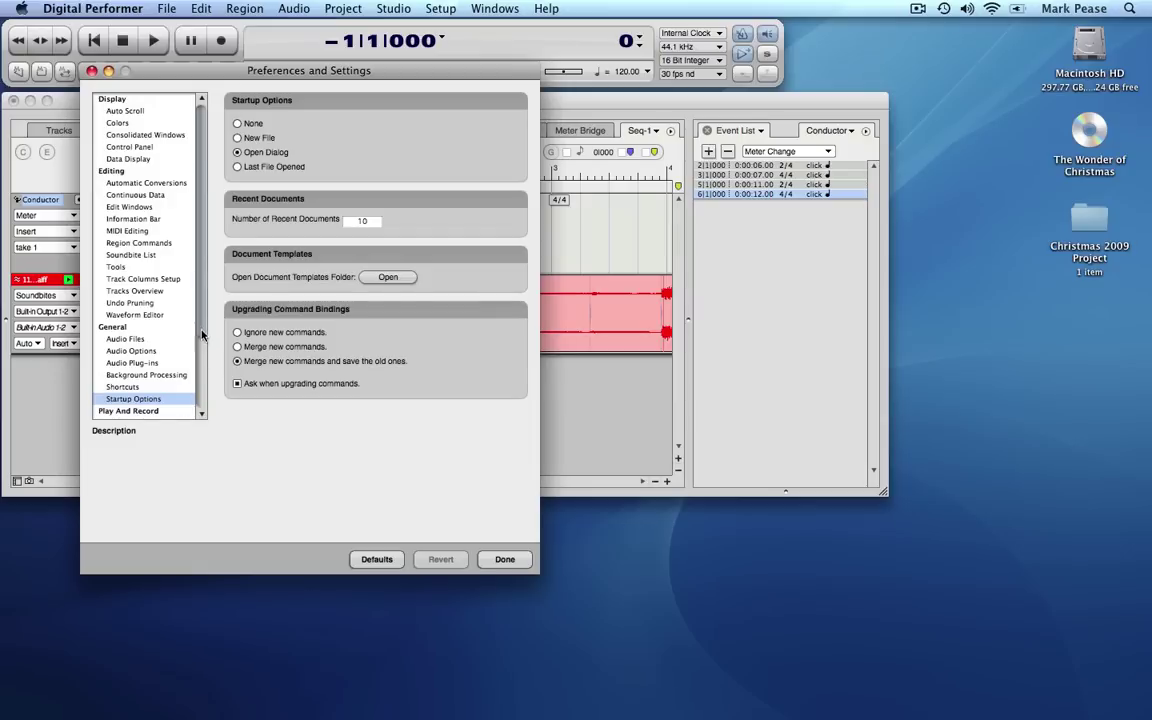
scroll(196, 342, "down", 3)
left_click(134, 340)
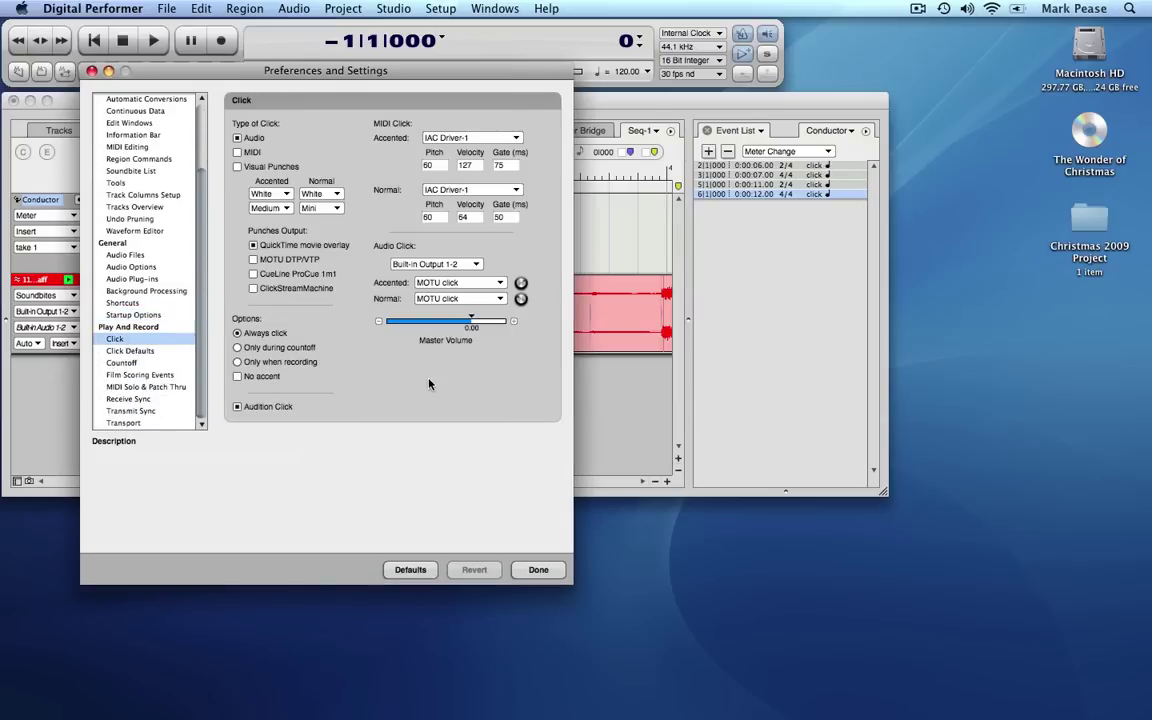
Step: Try Hat 1 as the accented click, revert to MOTU click, and close Preferences
left_click(458, 282)
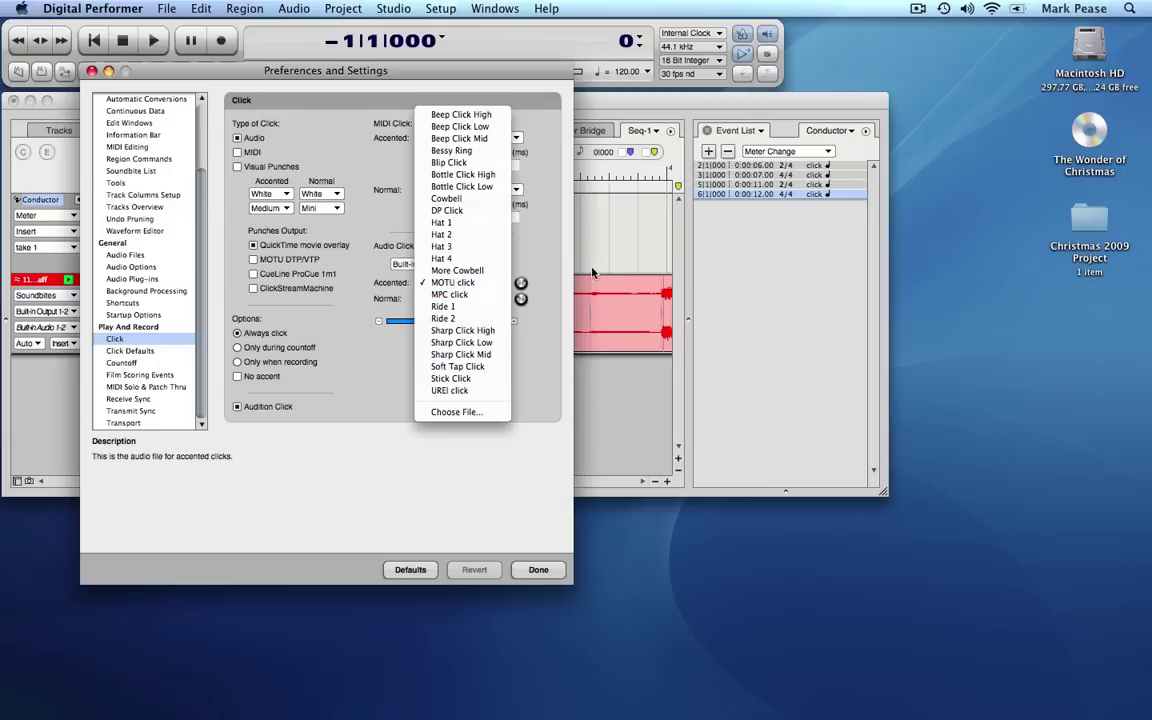
left_click(480, 223)
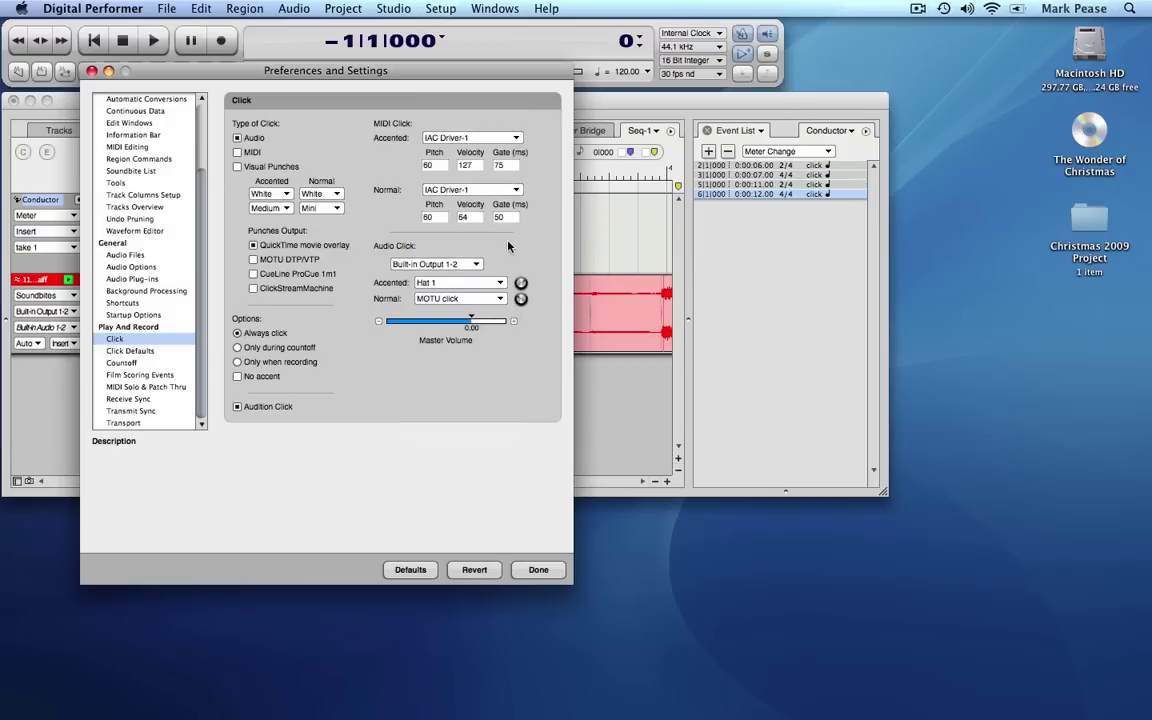
left_click(498, 284)
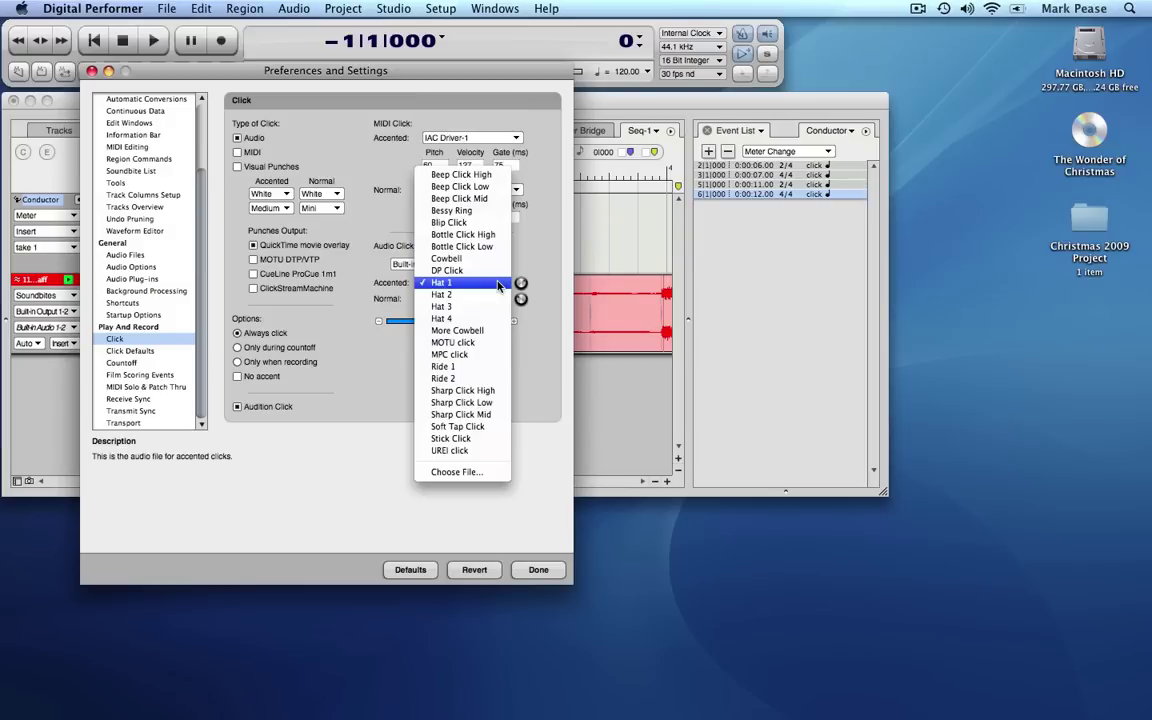
left_click(470, 342)
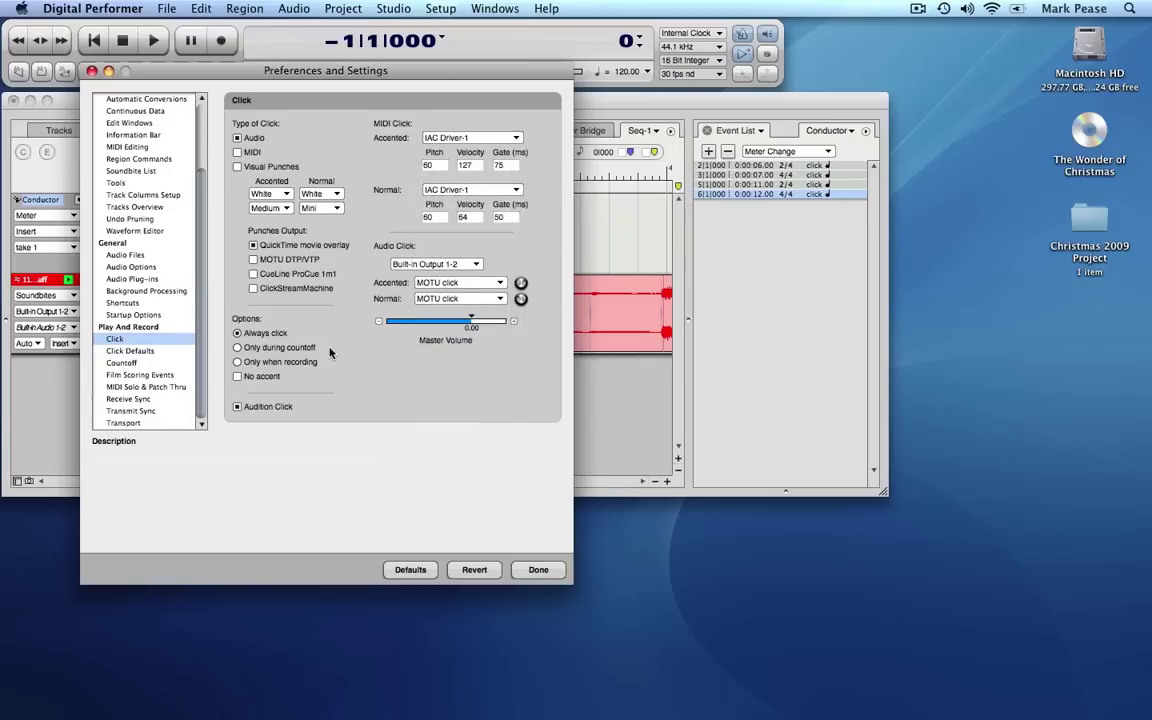
left_click(537, 569)
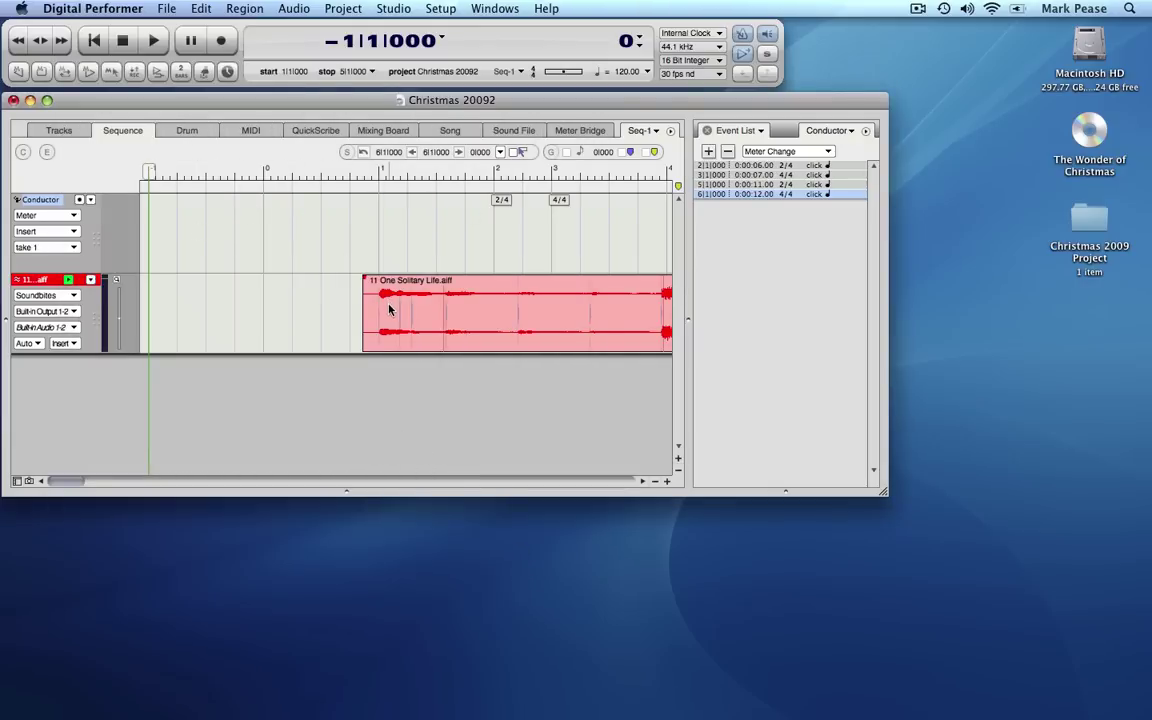
Step: Play the sequence from the start and stop near 1|4|430
key("space")
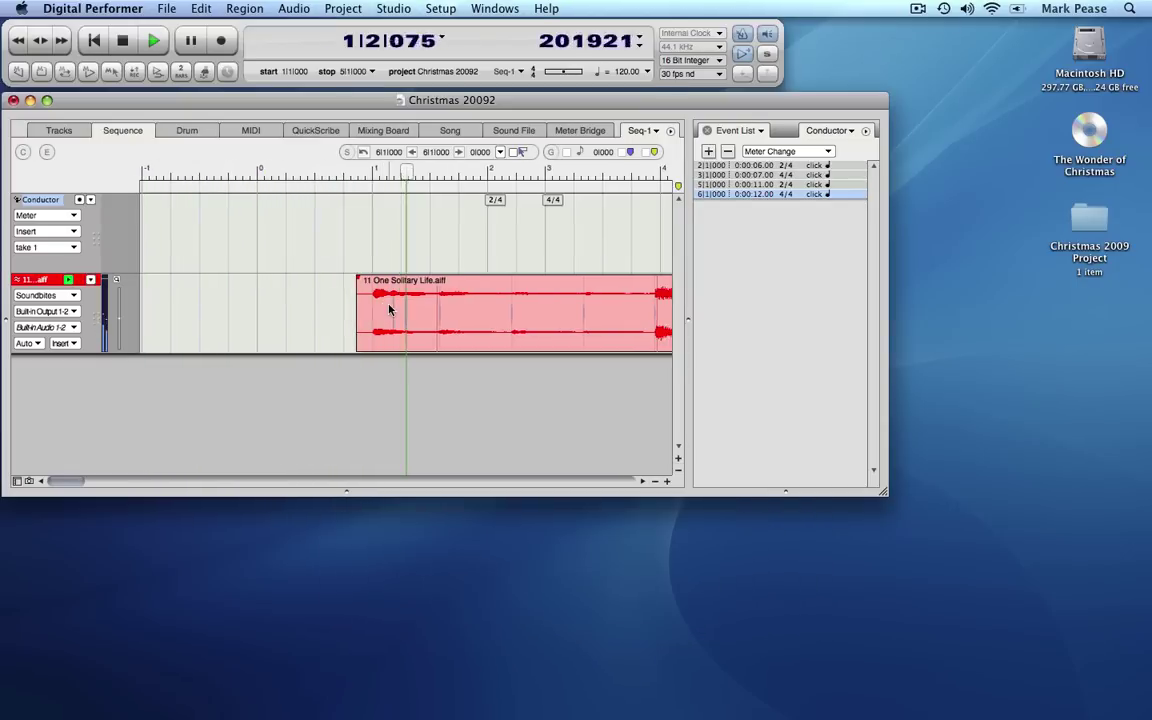
key("space")
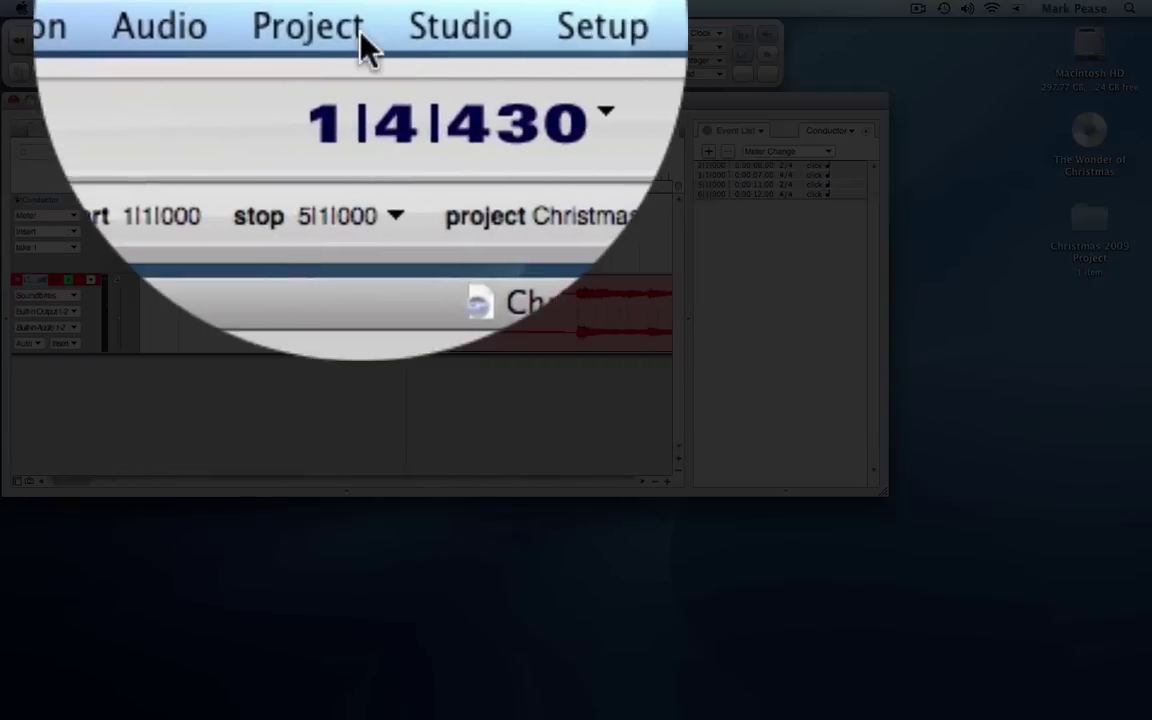
Step: Set the soundbite's sync point at the playhead, enter tempo 60, and switch tempo source to Conductor track
left_click(292, 12)
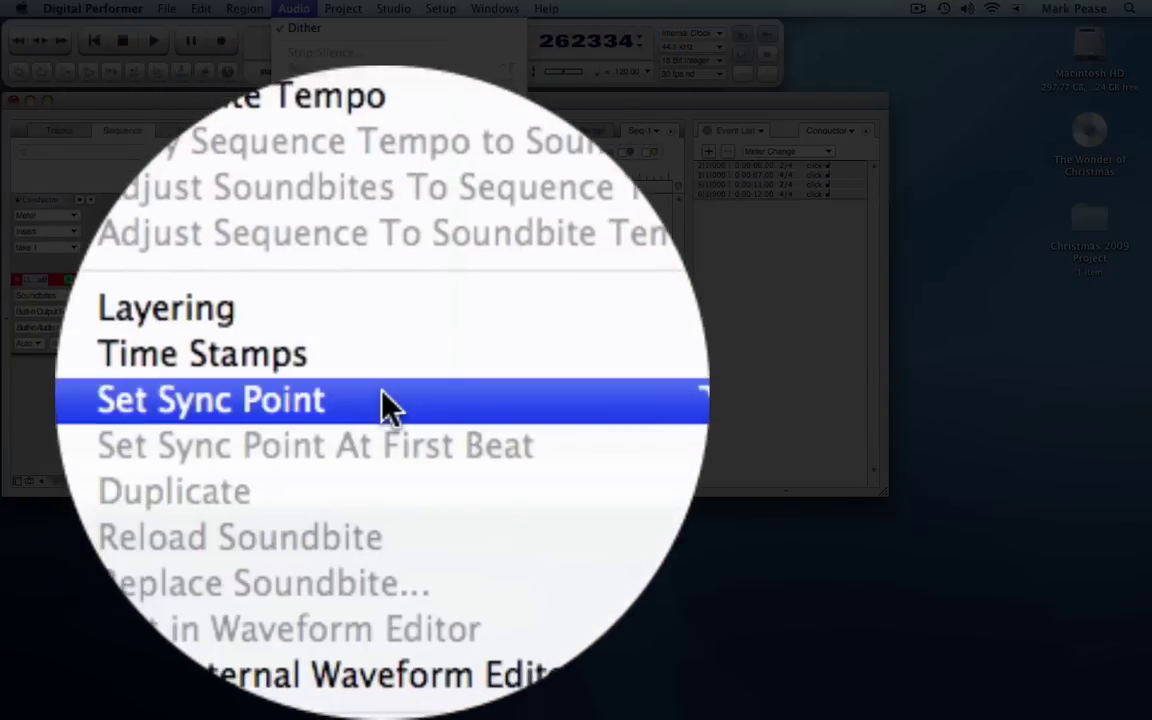
left_click(375, 461)
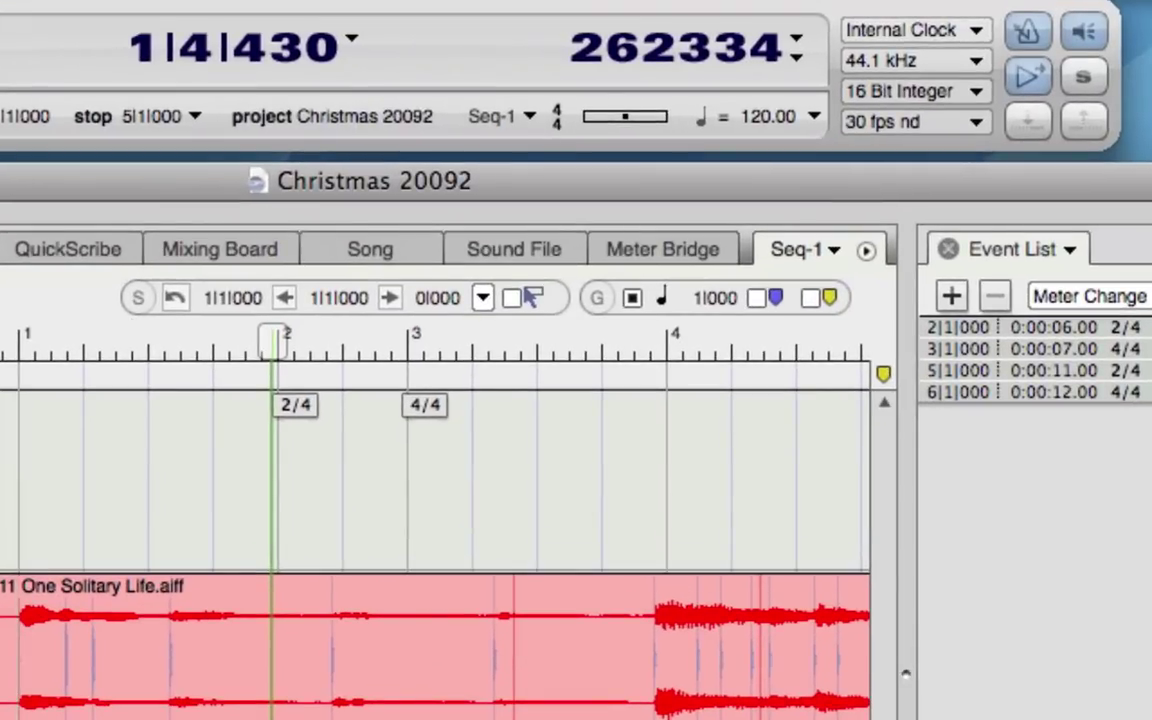
left_click(756, 121)
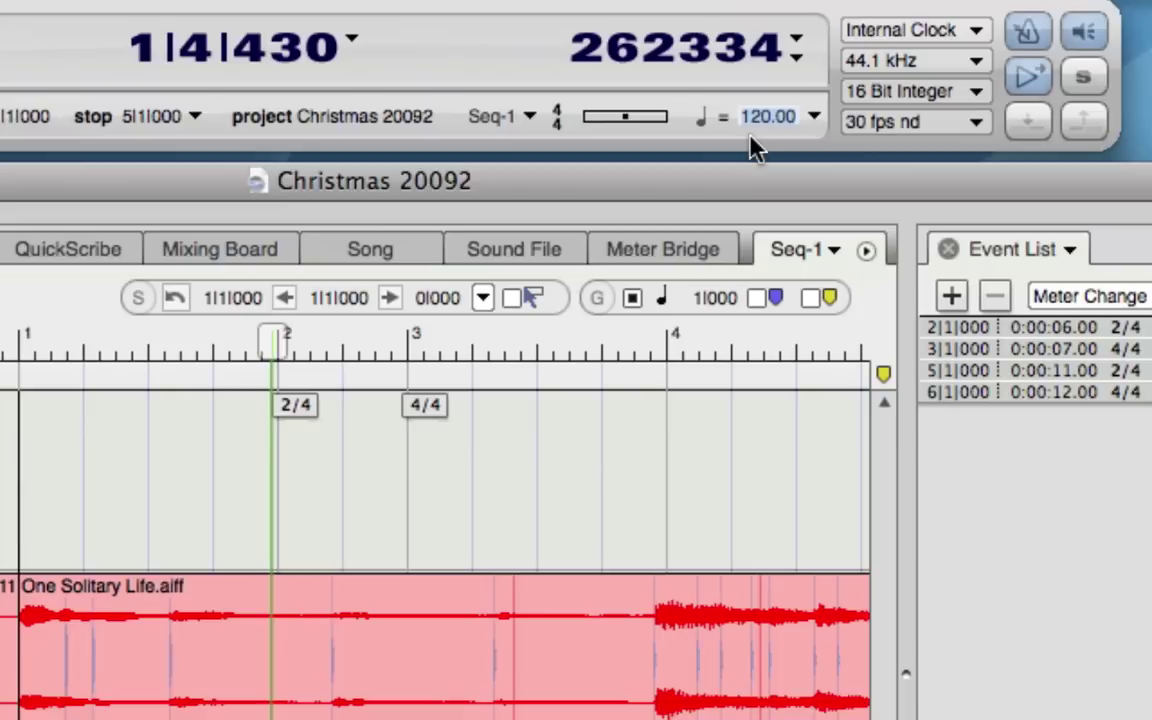
type("60")
key("Return")
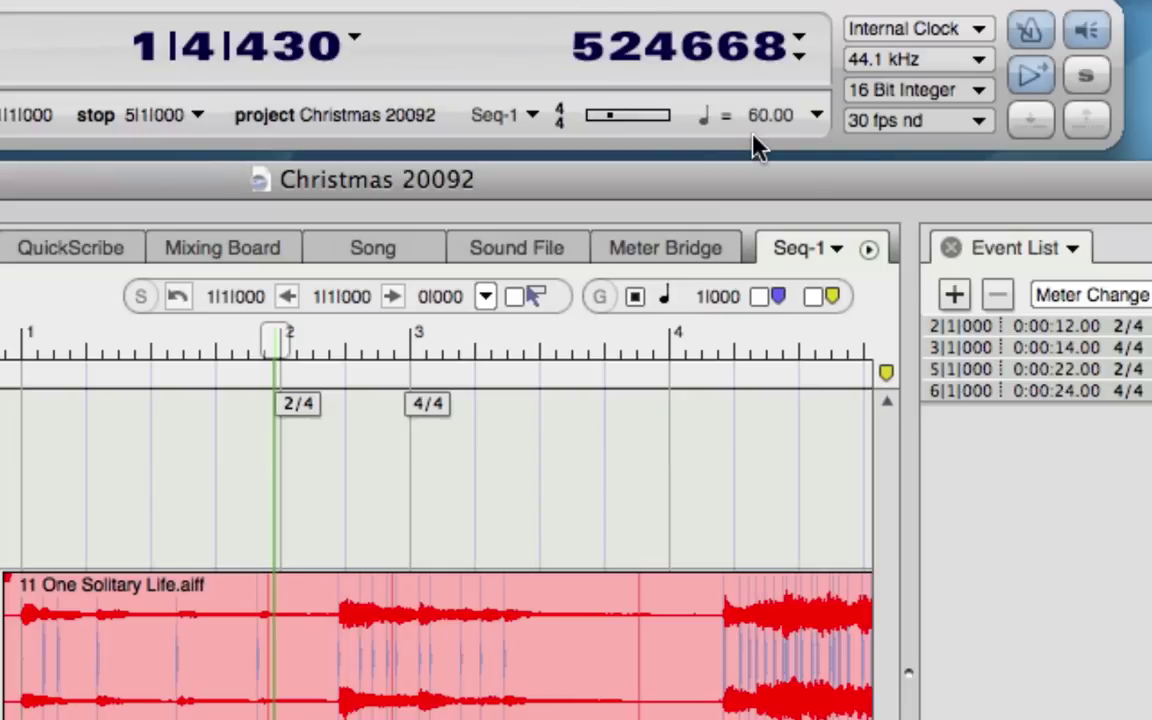
left_click(817, 117)
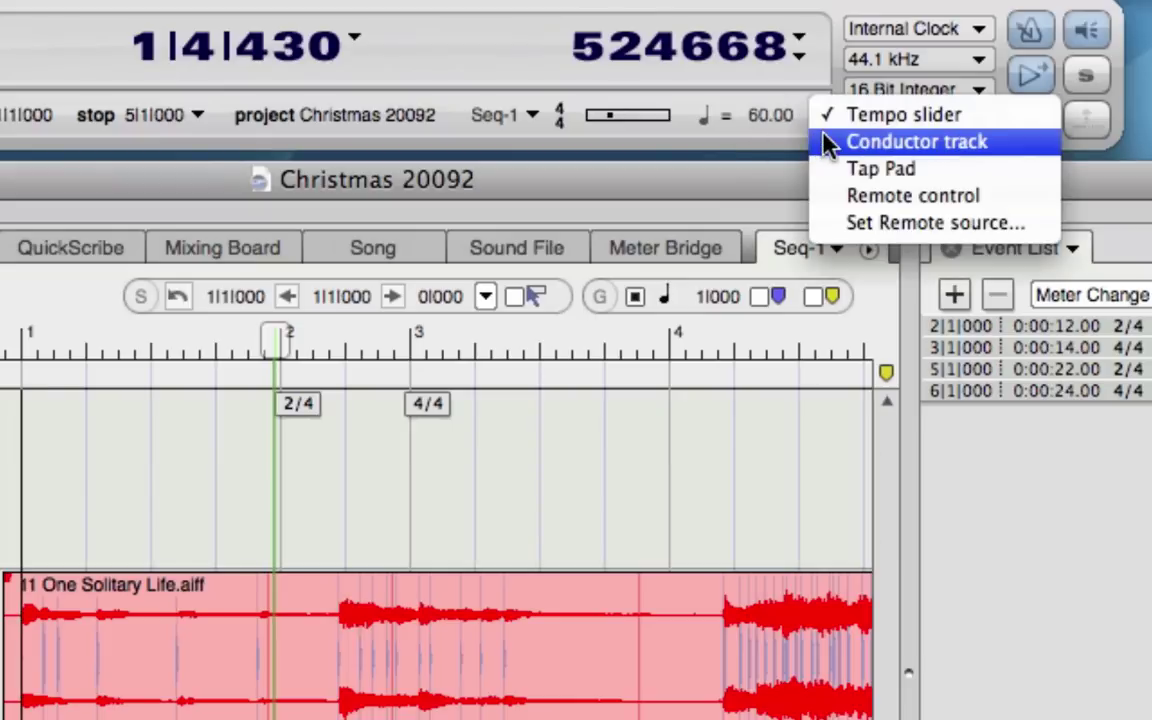
left_click(828, 143)
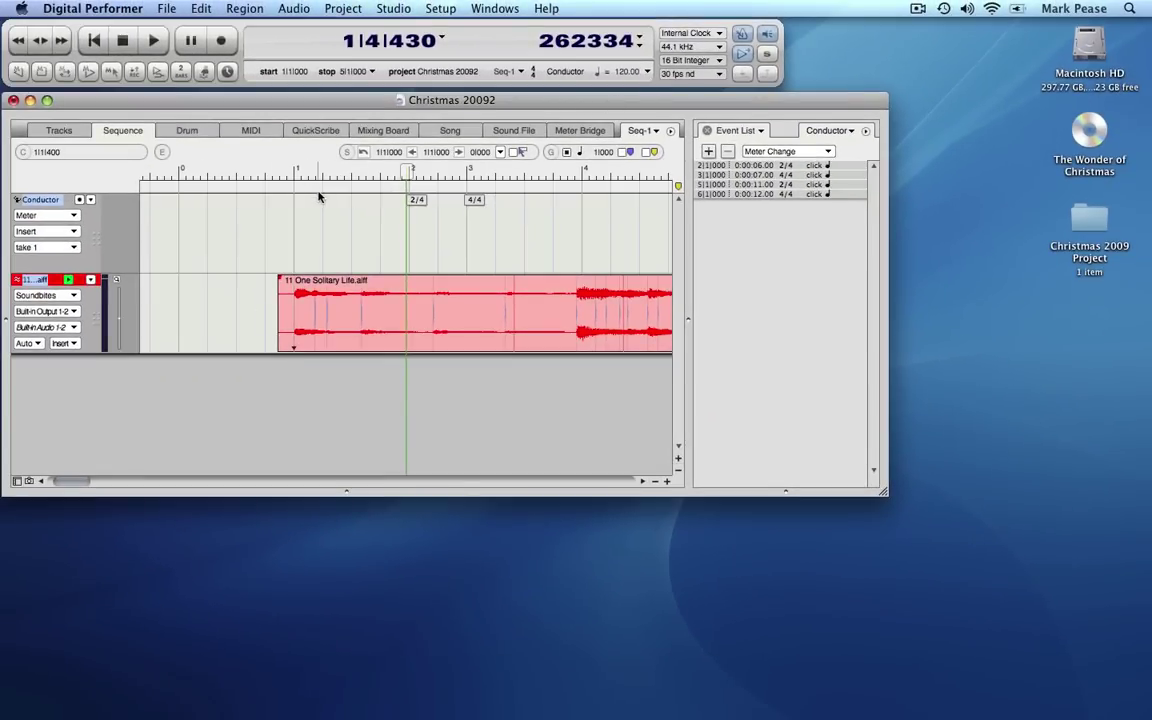
Step: Return the playhead to the very start of the sequence
key("1")
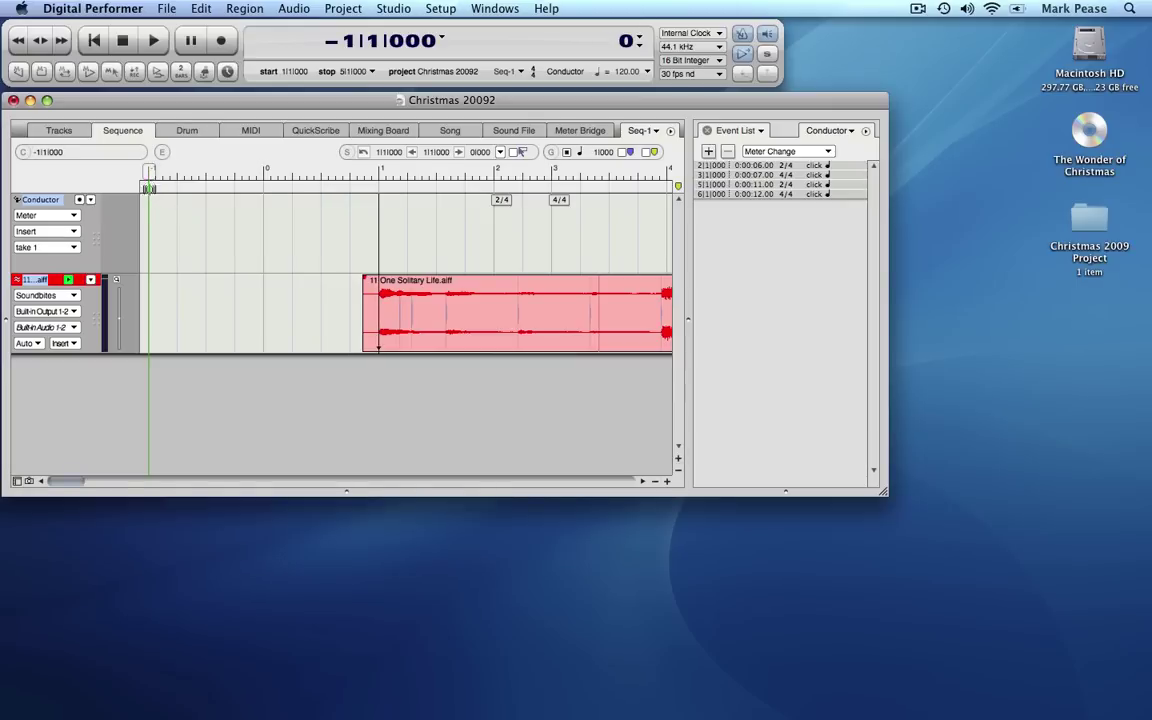
left_click(171, 171)
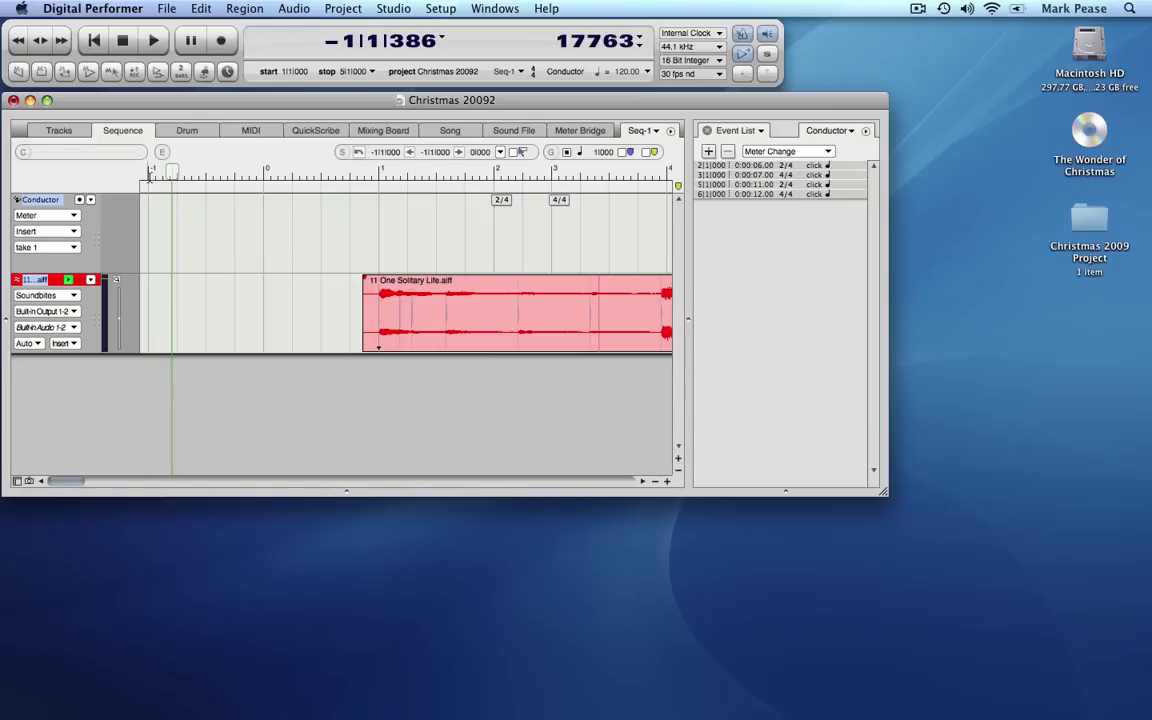
left_click(147, 175)
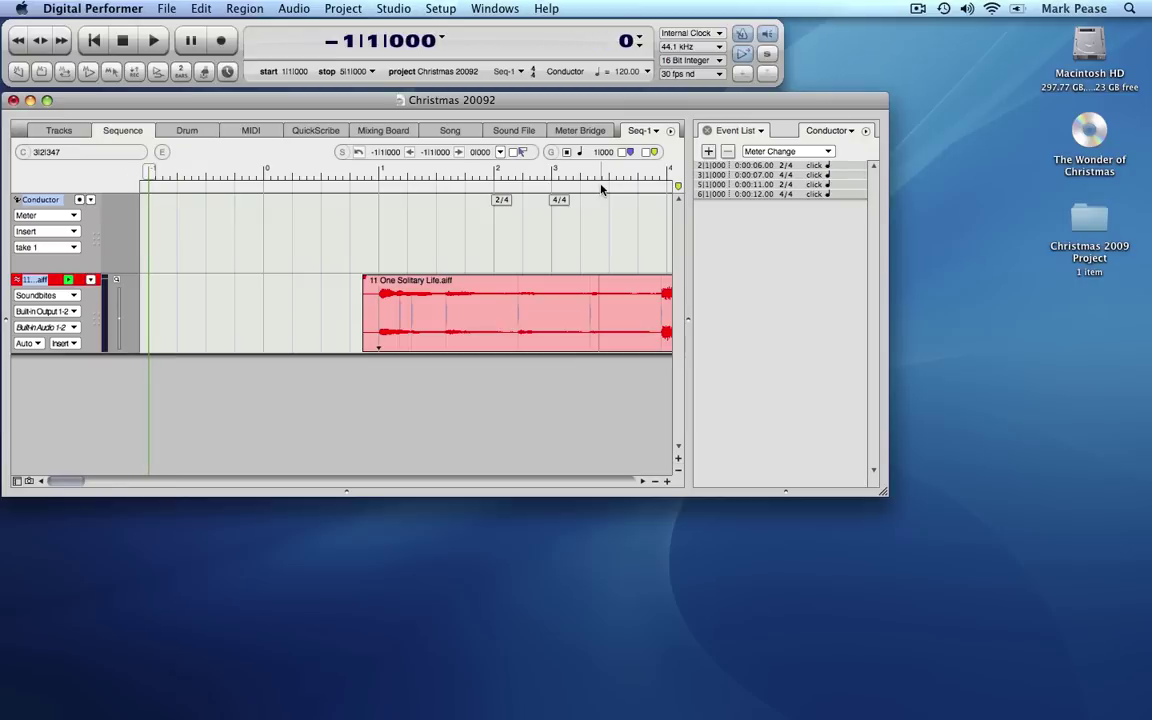
Step: Insert a 60 BPM Tempo Change event at the start and play it back
left_click(825, 151)
left_click(815, 232)
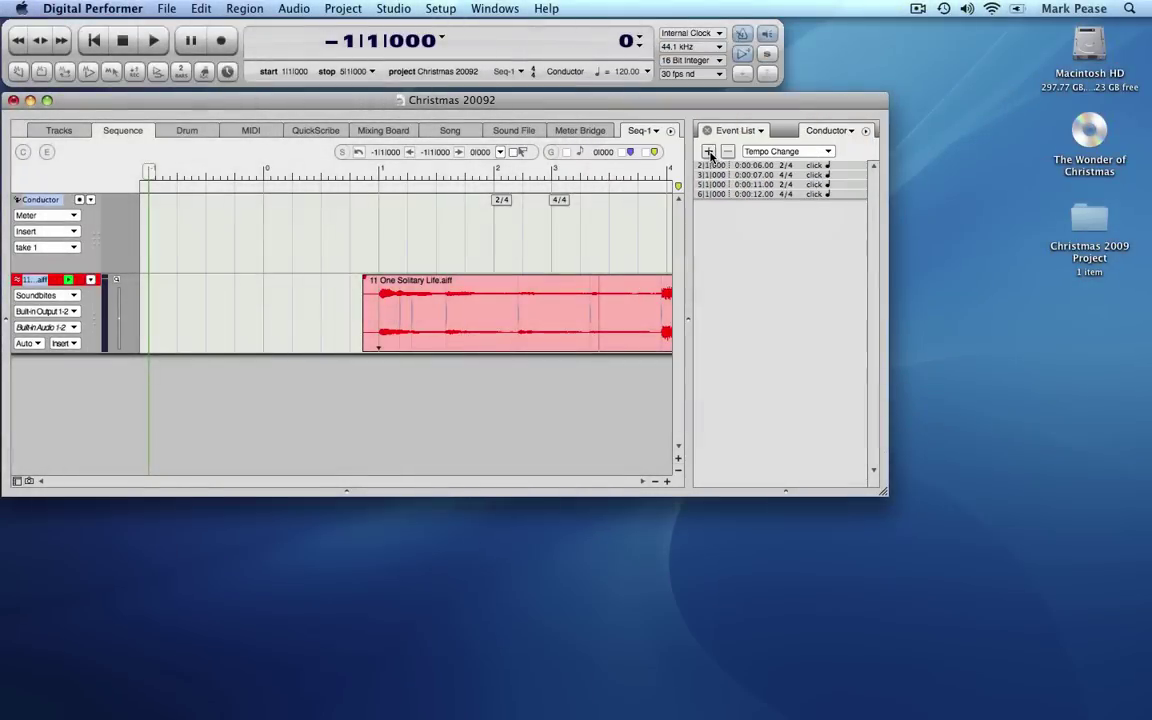
left_click(708, 151)
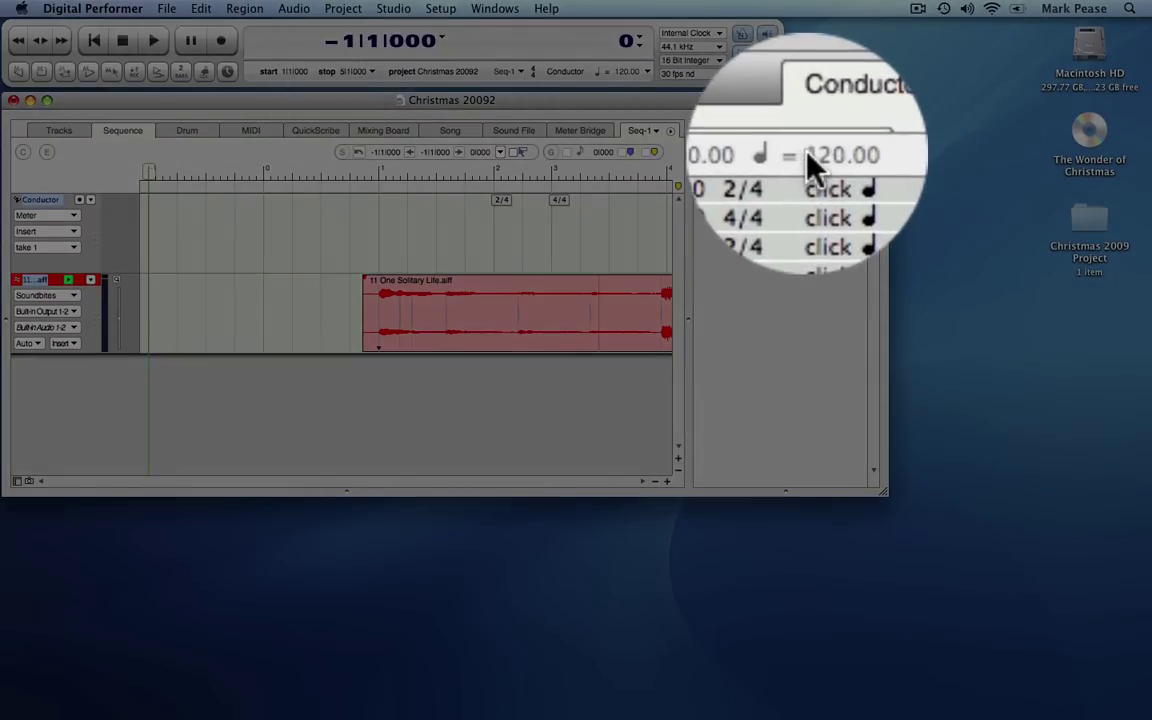
left_click(812, 160)
type("60")
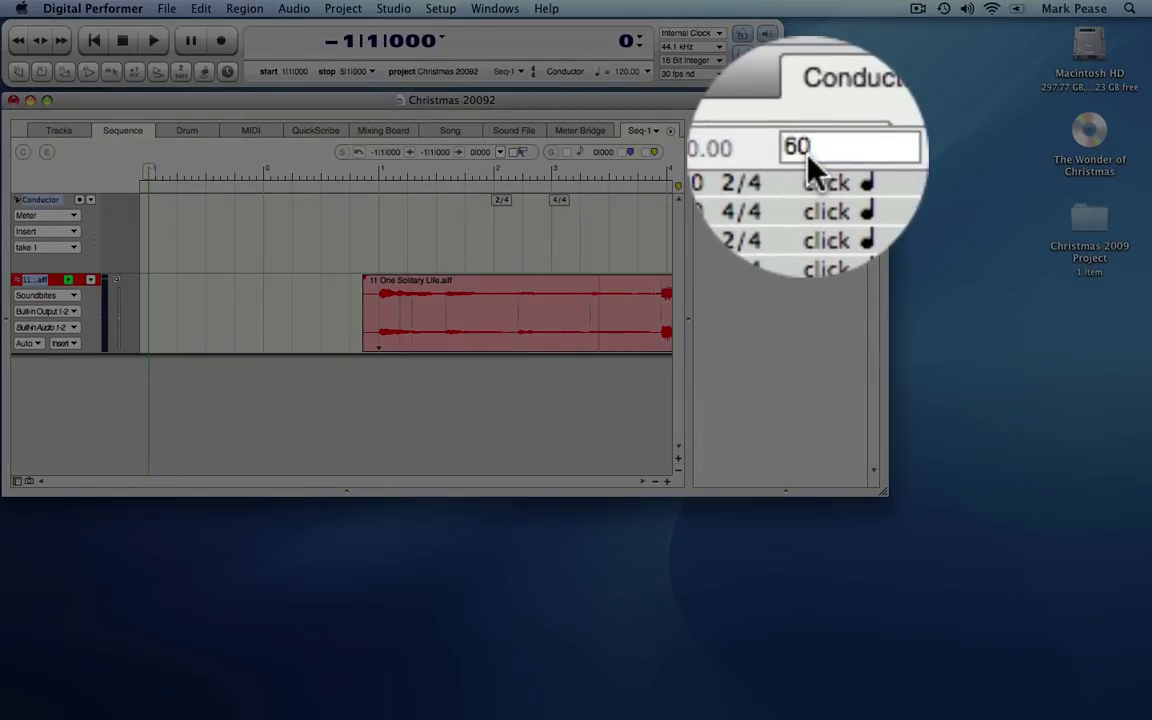
key("Return")
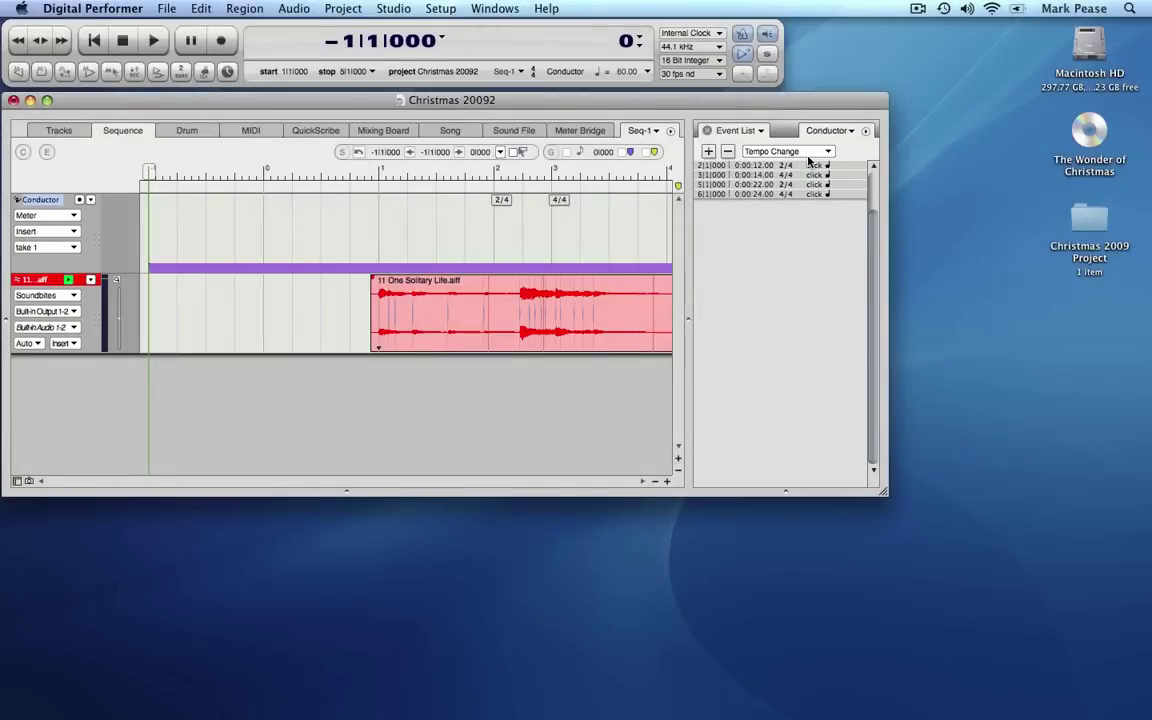
key("space")
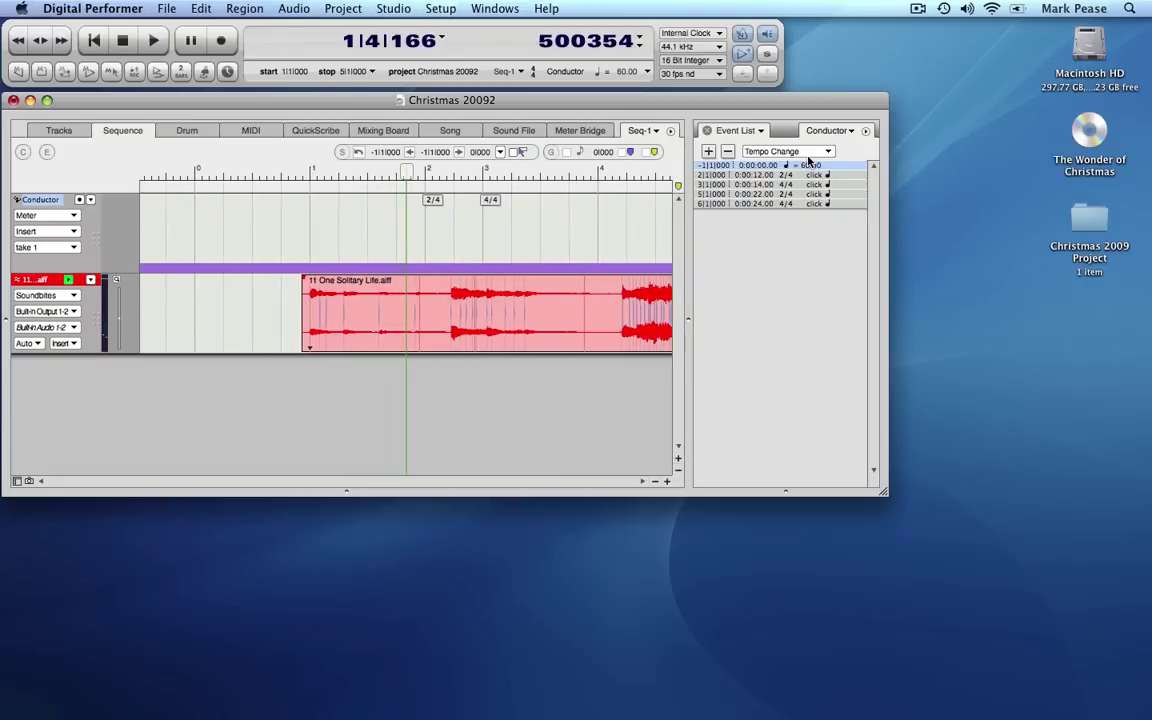
Step: Change the opening tempo event to 50 BPM, then lower it to 49 BPM
left_click(270, 177)
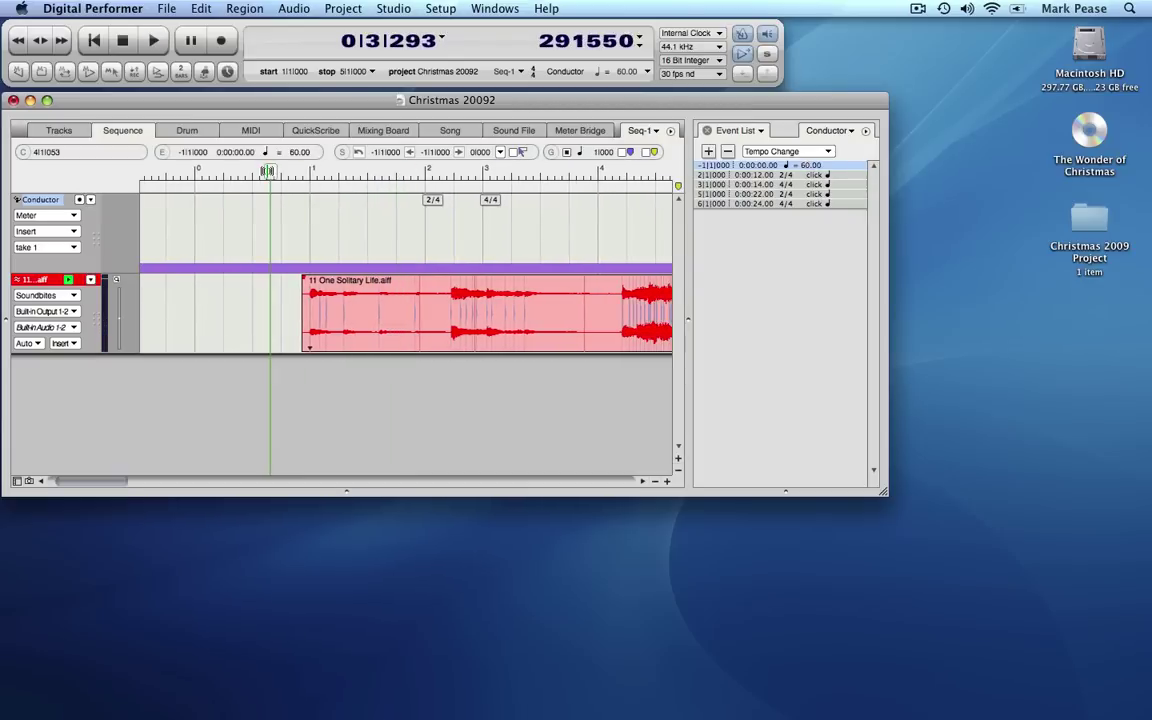
left_click(805, 166)
left_click(805, 166)
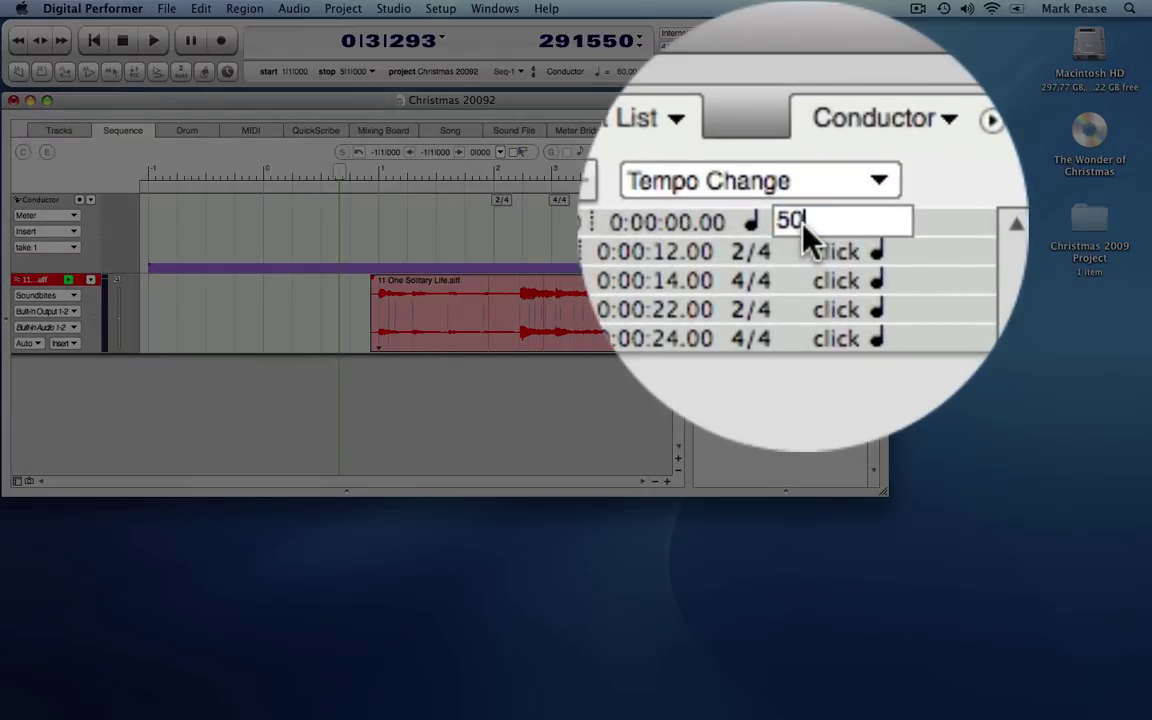
key("Return")
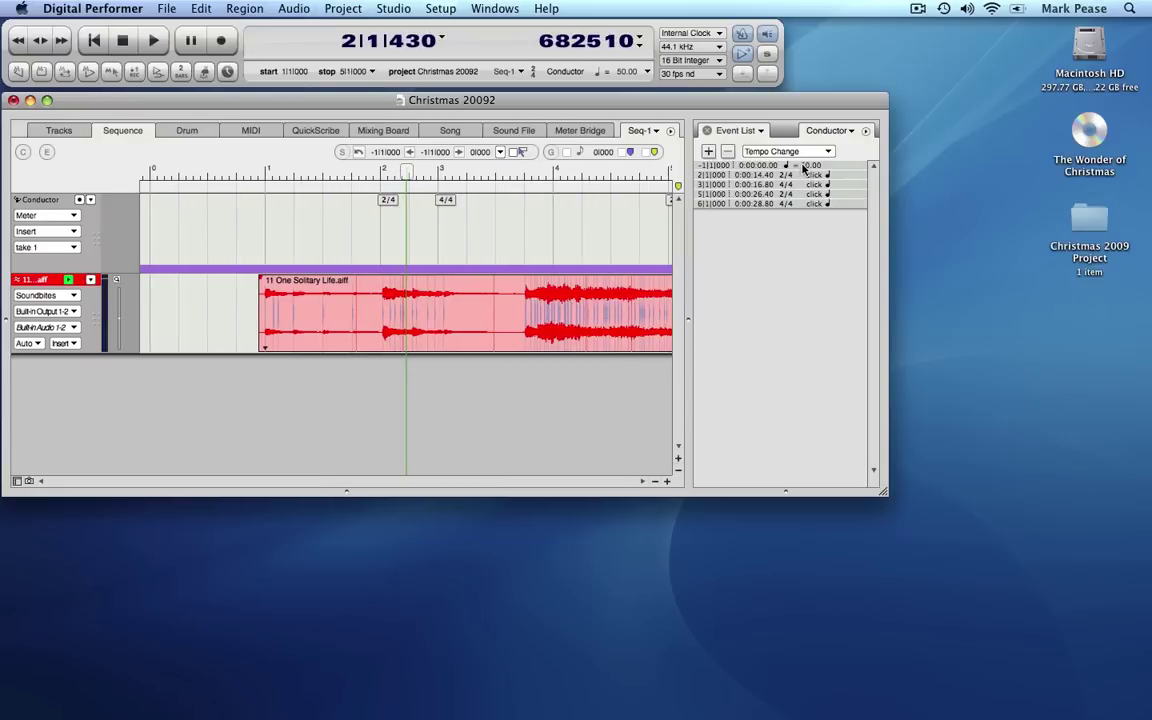
left_click(805, 165)
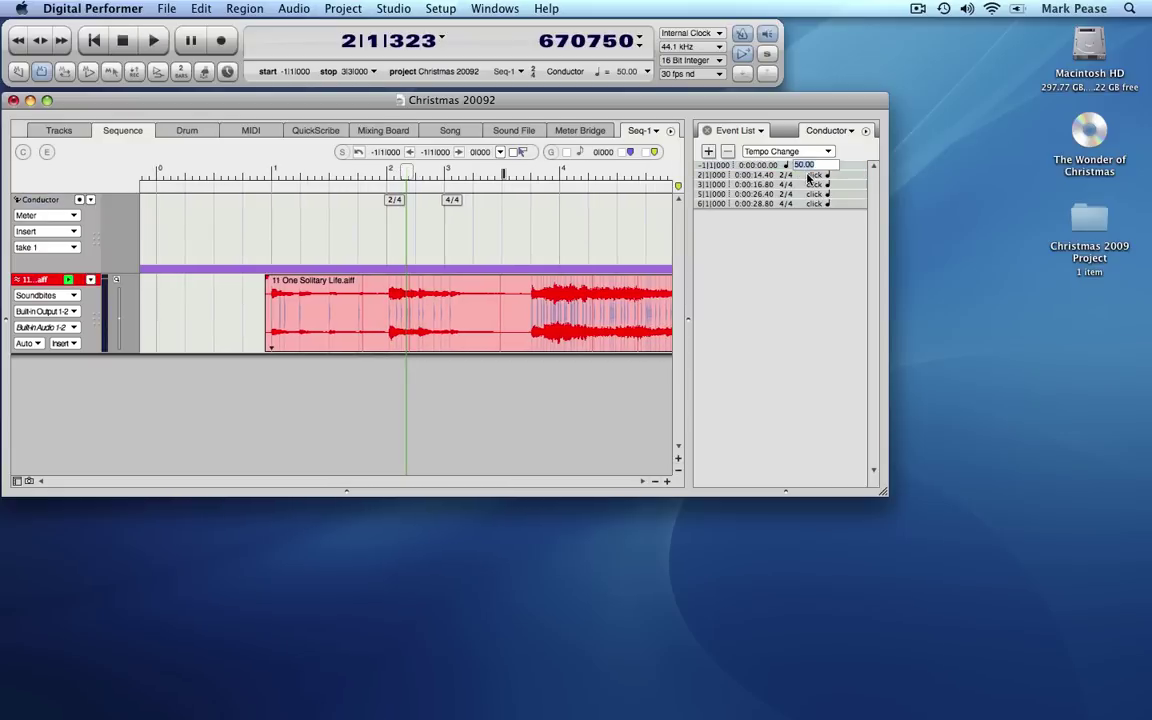
type("49")
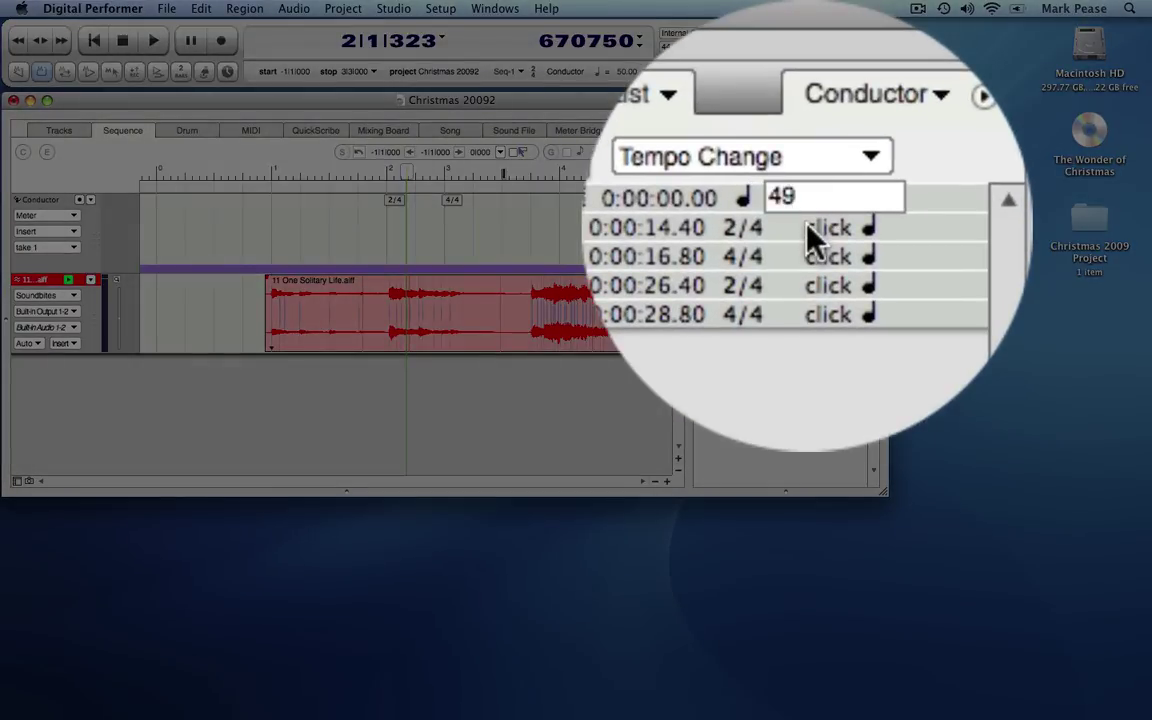
key("Return")
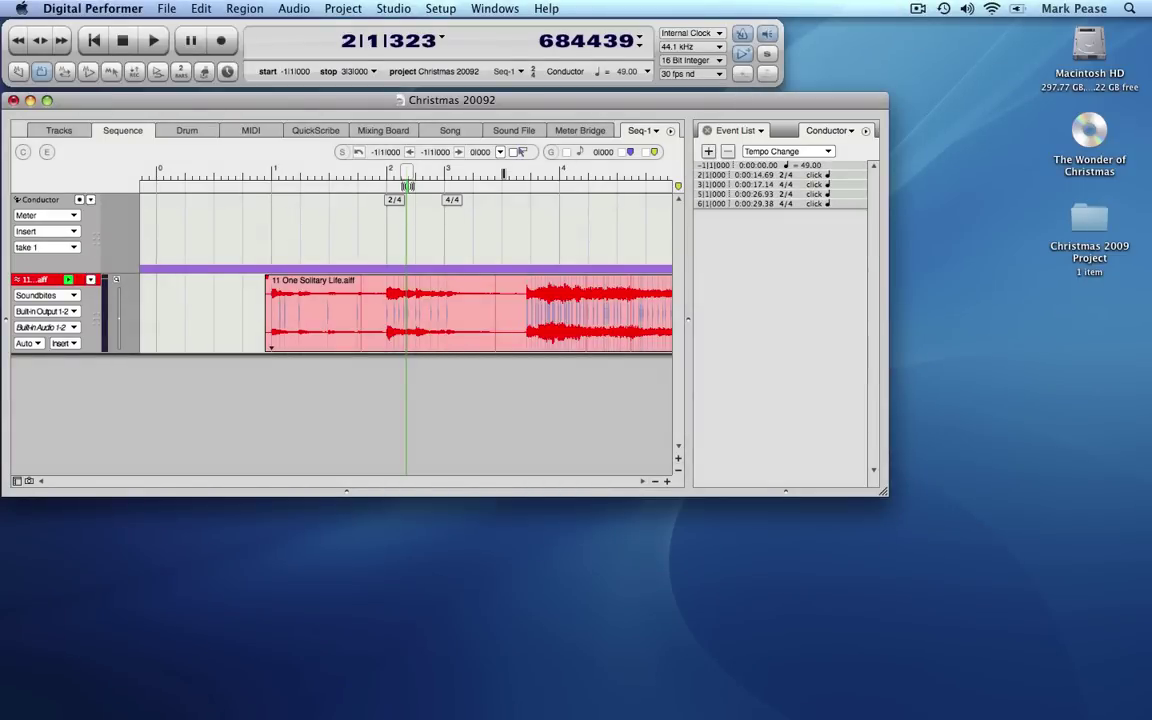
Step: Play from before the soundbite at 49 BPM, stop in measure 3, and return the playhead to 3|2
left_click_drag(287, 176, 261, 176)
scroll(261, 176, "left", 3)
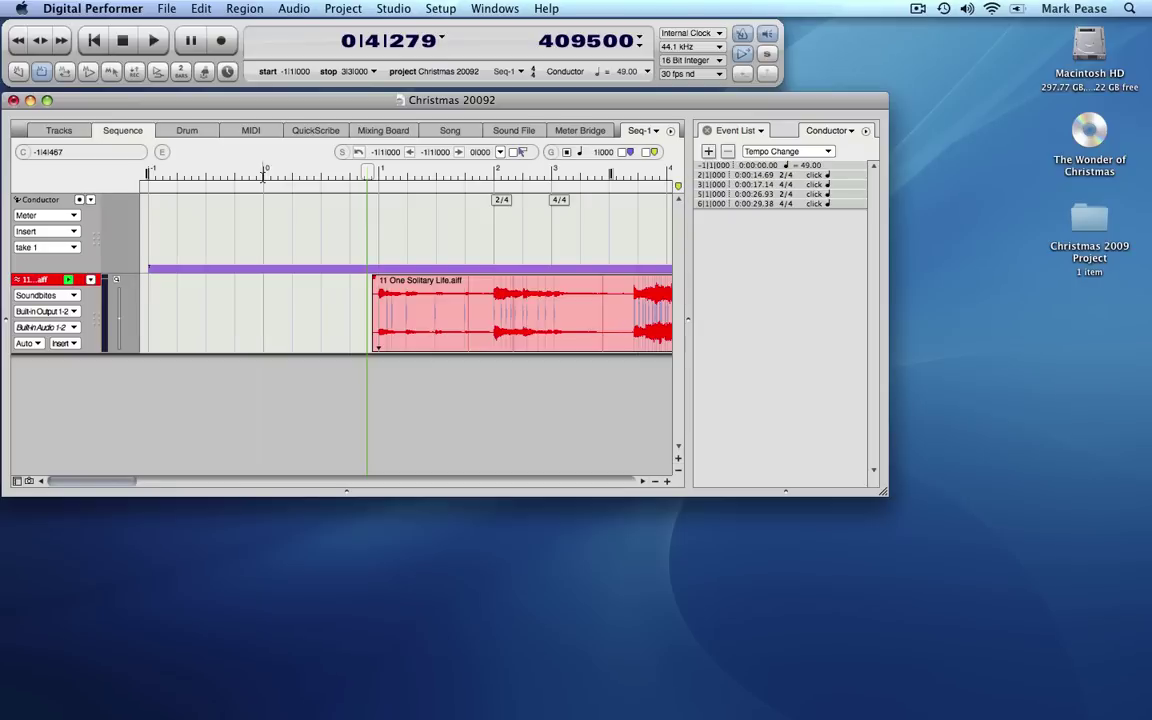
key("space")
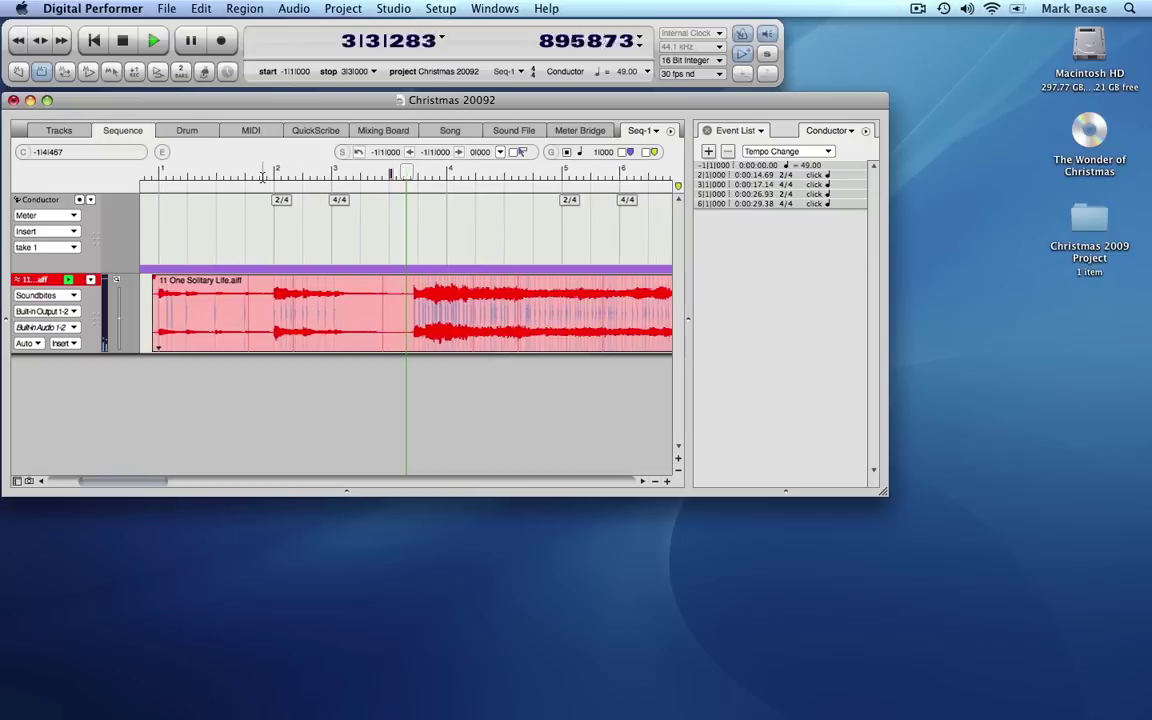
key("space")
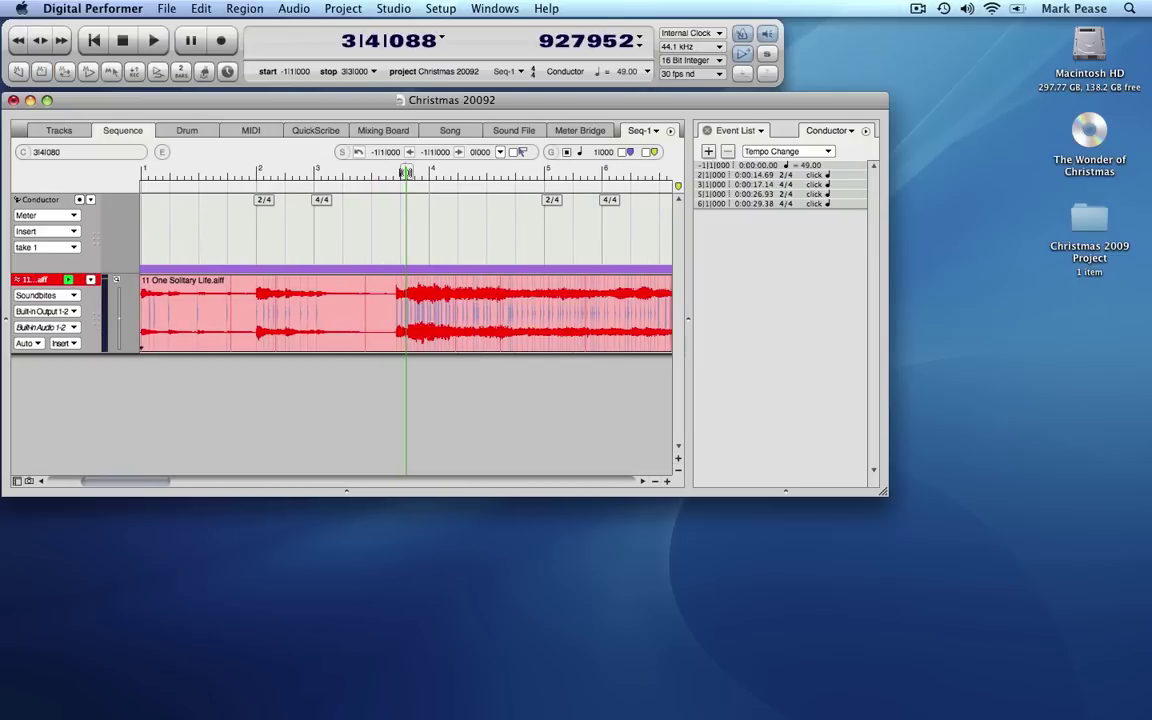
left_click_drag(405, 172, 333, 170)
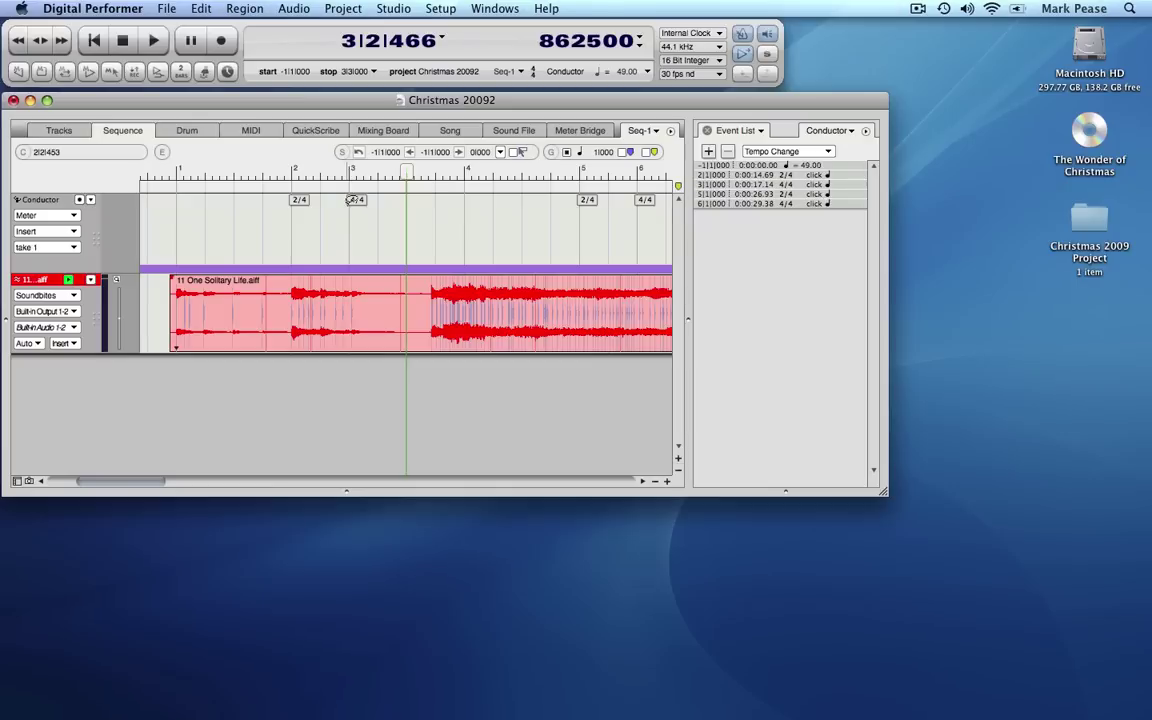
Step: Insert a 51.50 BPM tempo change at 3|1|000
left_click(350, 172)
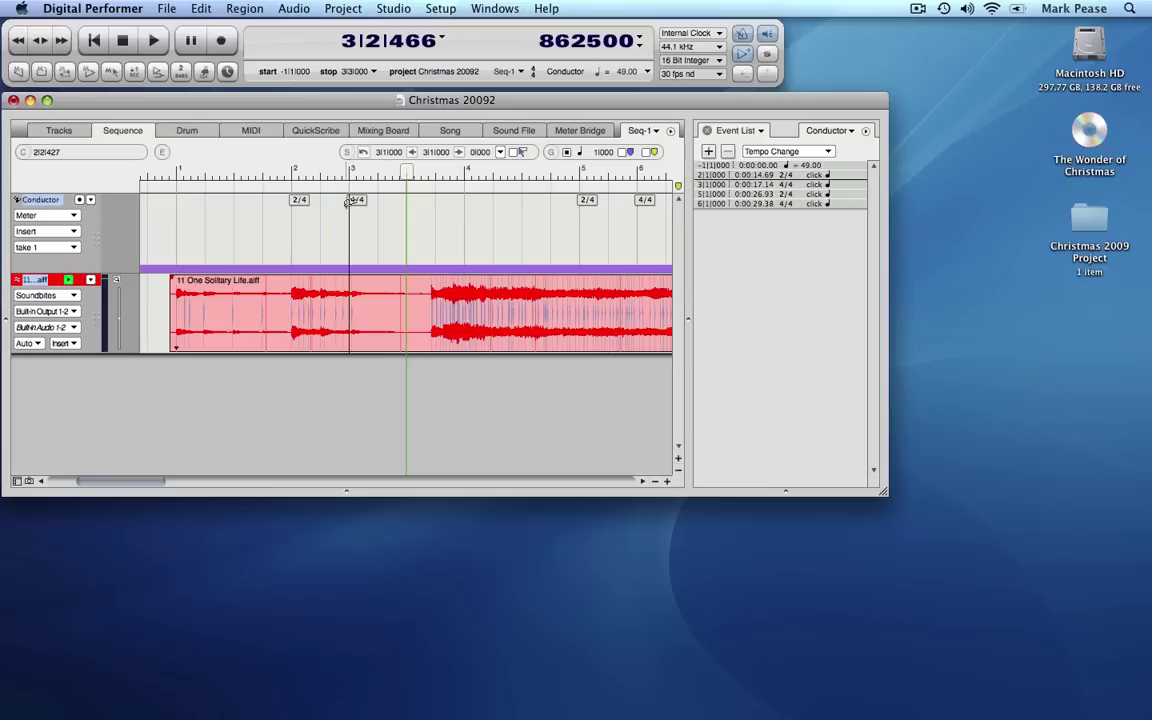
left_click(811, 160)
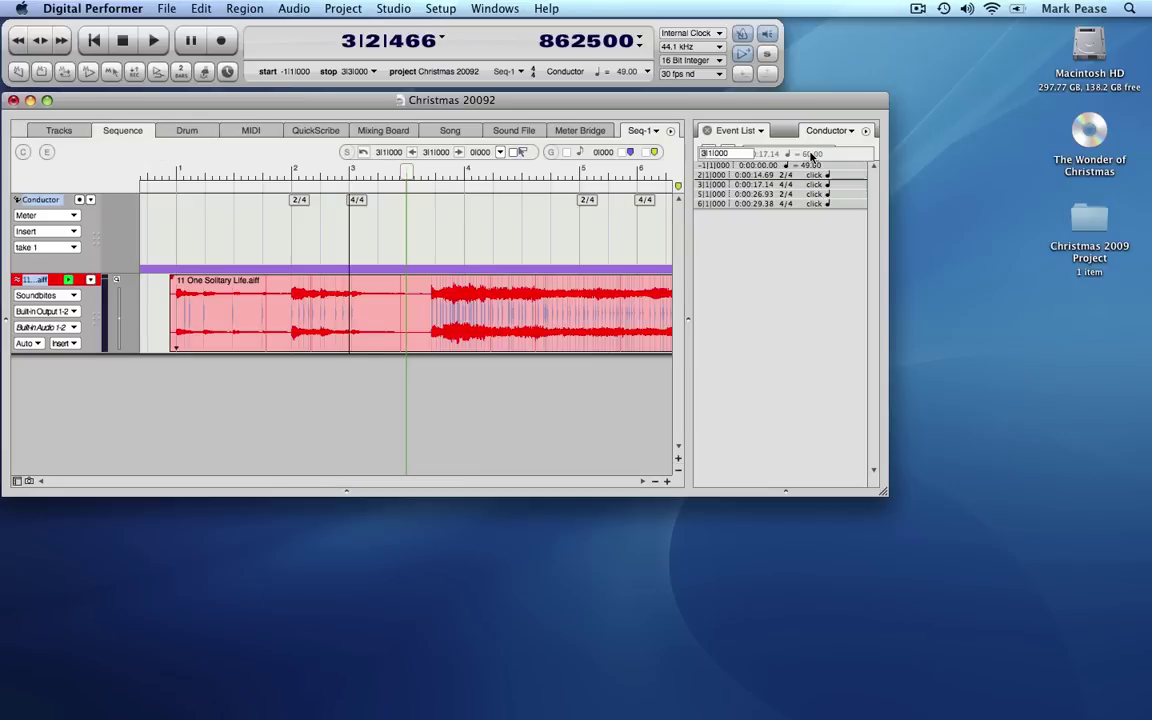
left_click(809, 155)
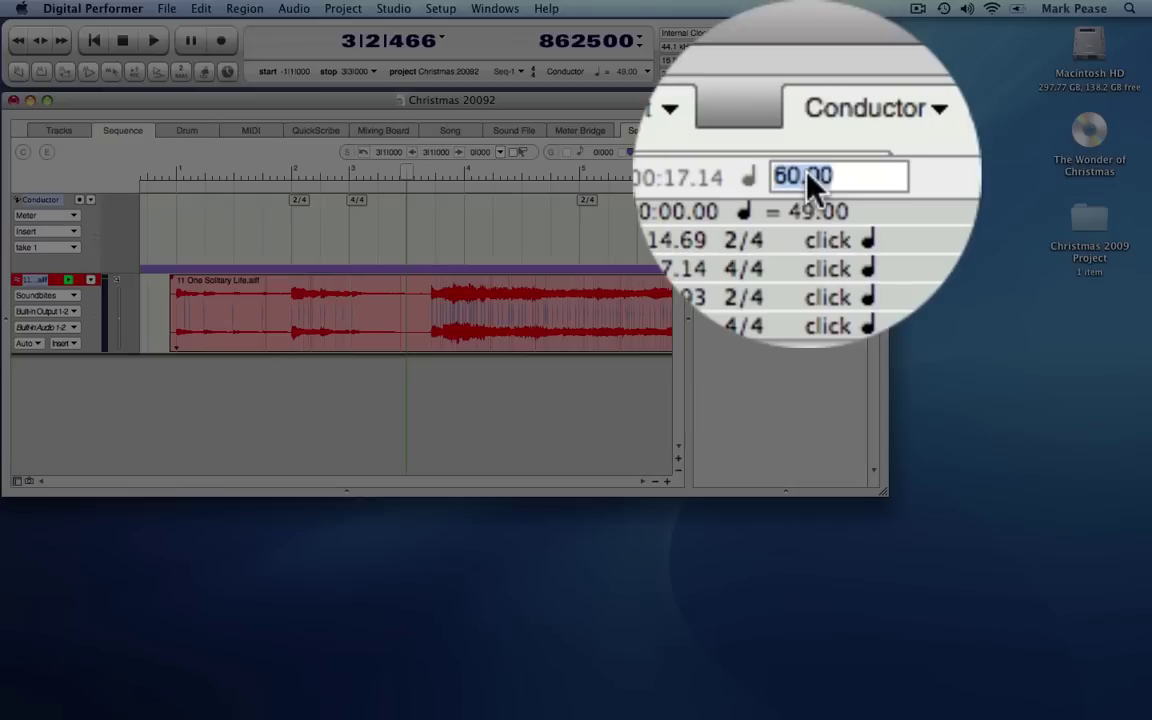
type("5")
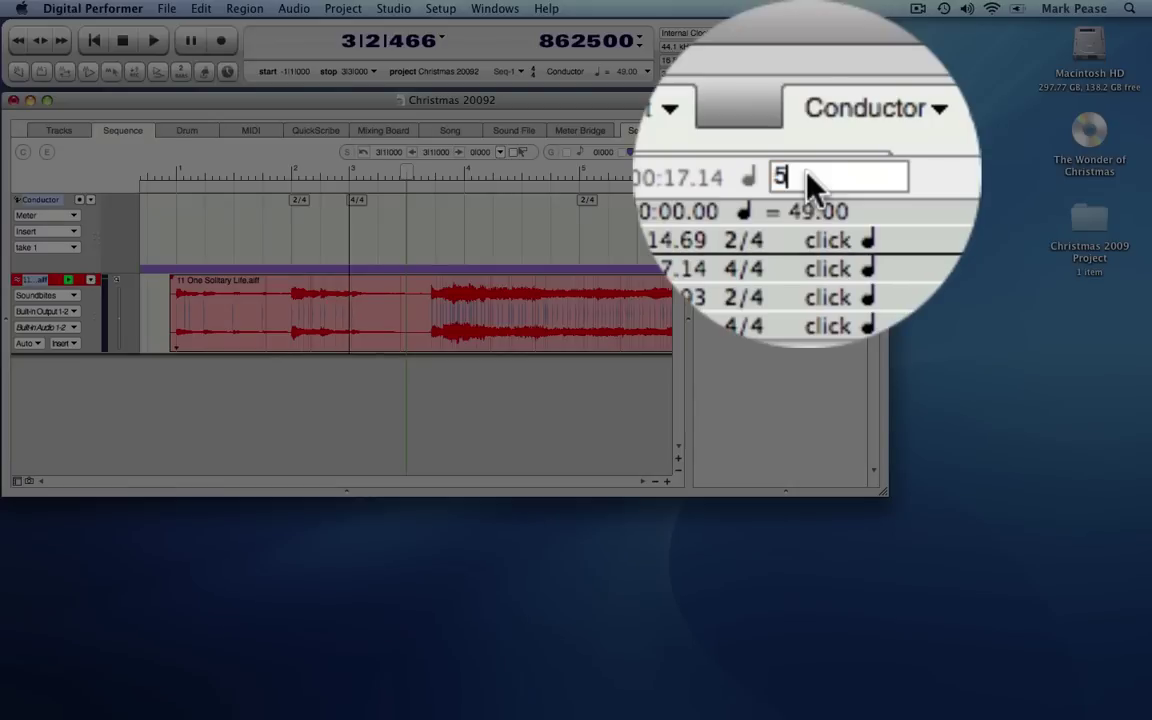
type("1.5")
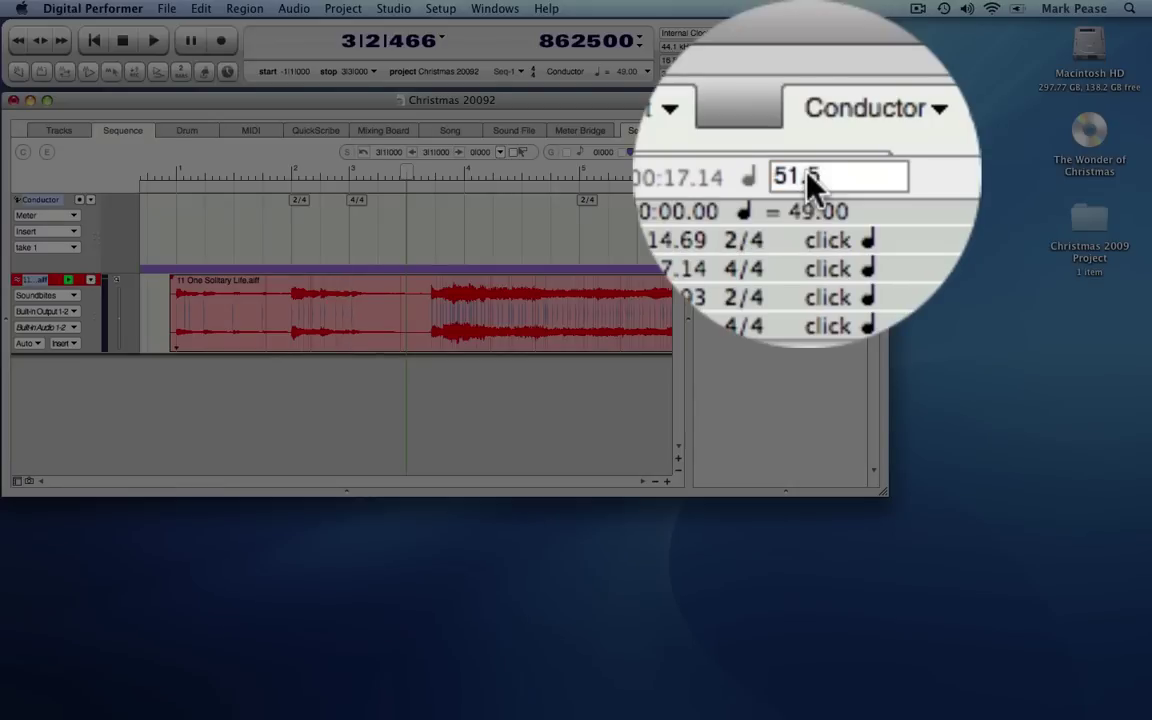
key("Return")
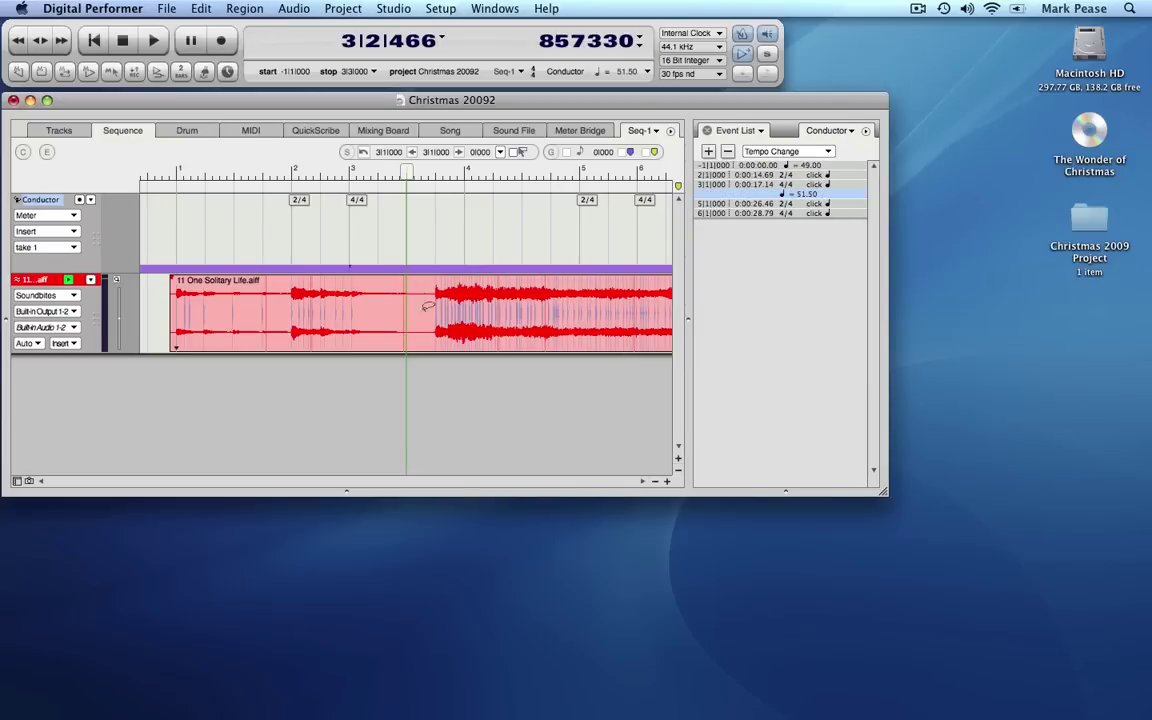
Step: Play back from late measure 1 to check the soundbite's alignment
left_click(271, 172)
key("space")
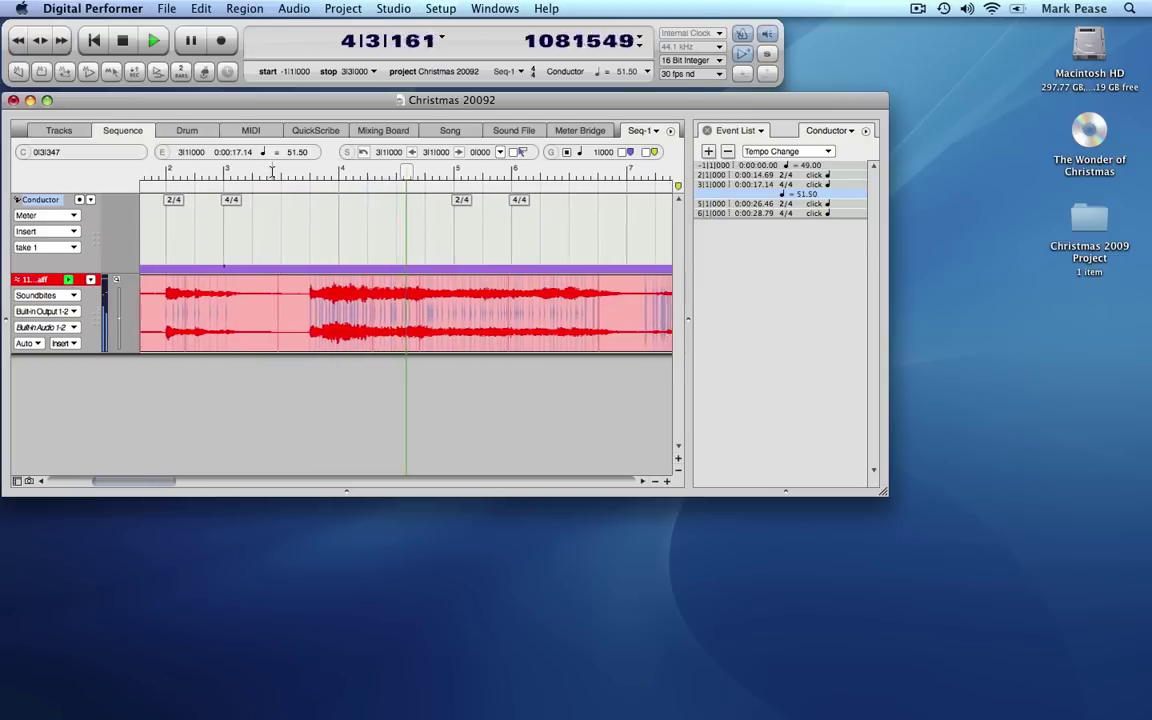
key("space")
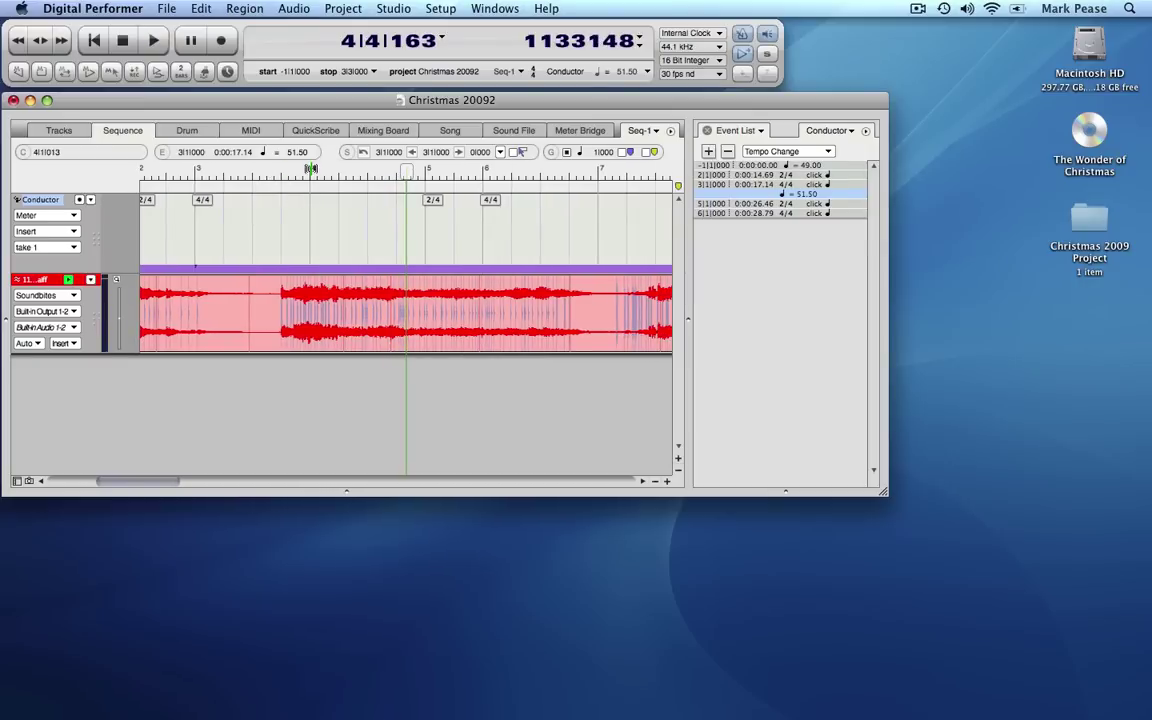
Step: Insert a tempo event at measure 4 in the Event List and set it to 49.00 BPM
left_click(312, 168)
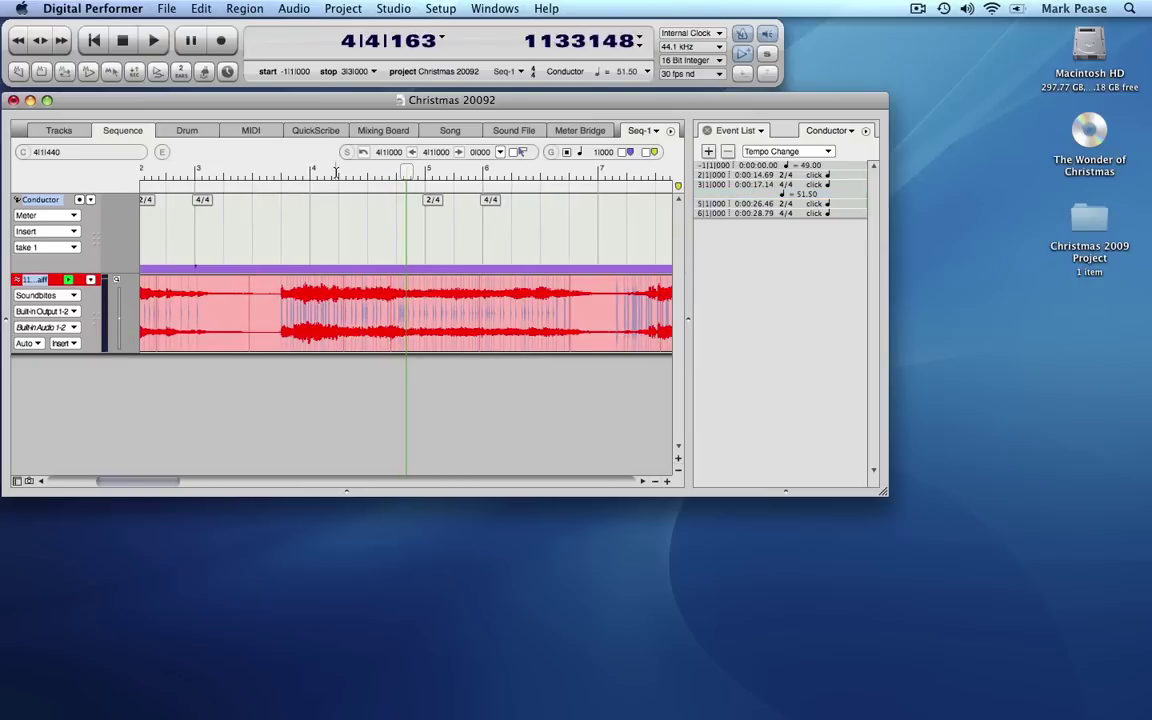
left_click(707, 152)
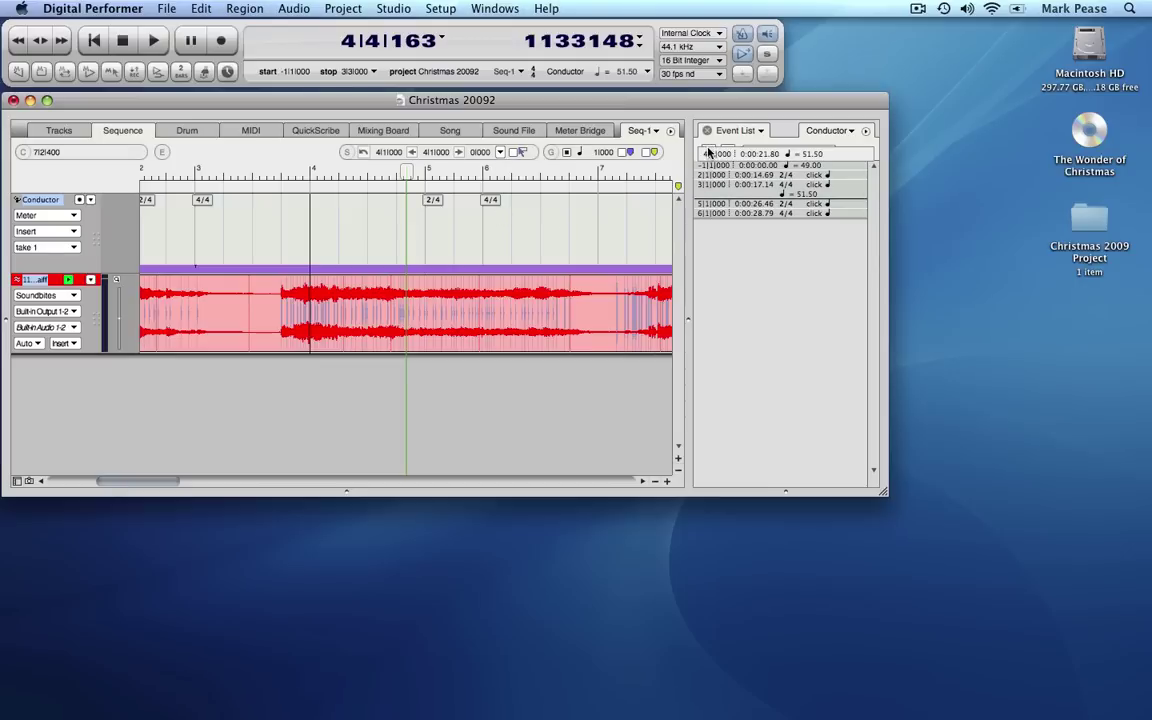
left_click(812, 154)
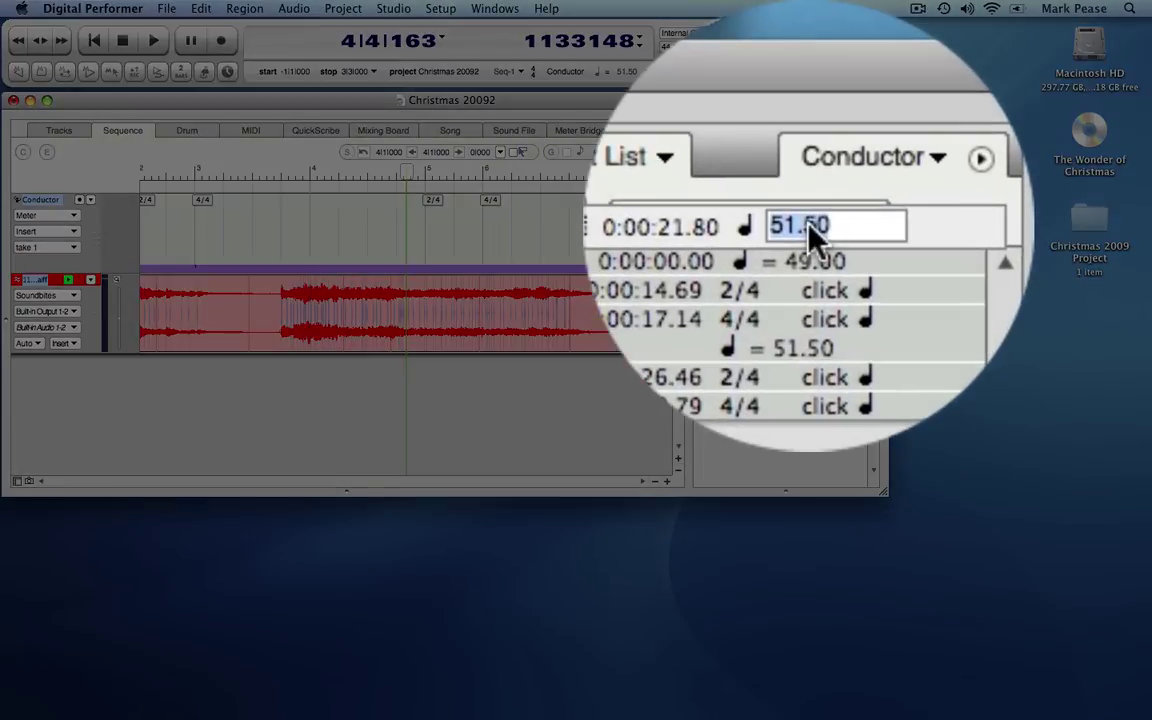
type("49")
key("Return")
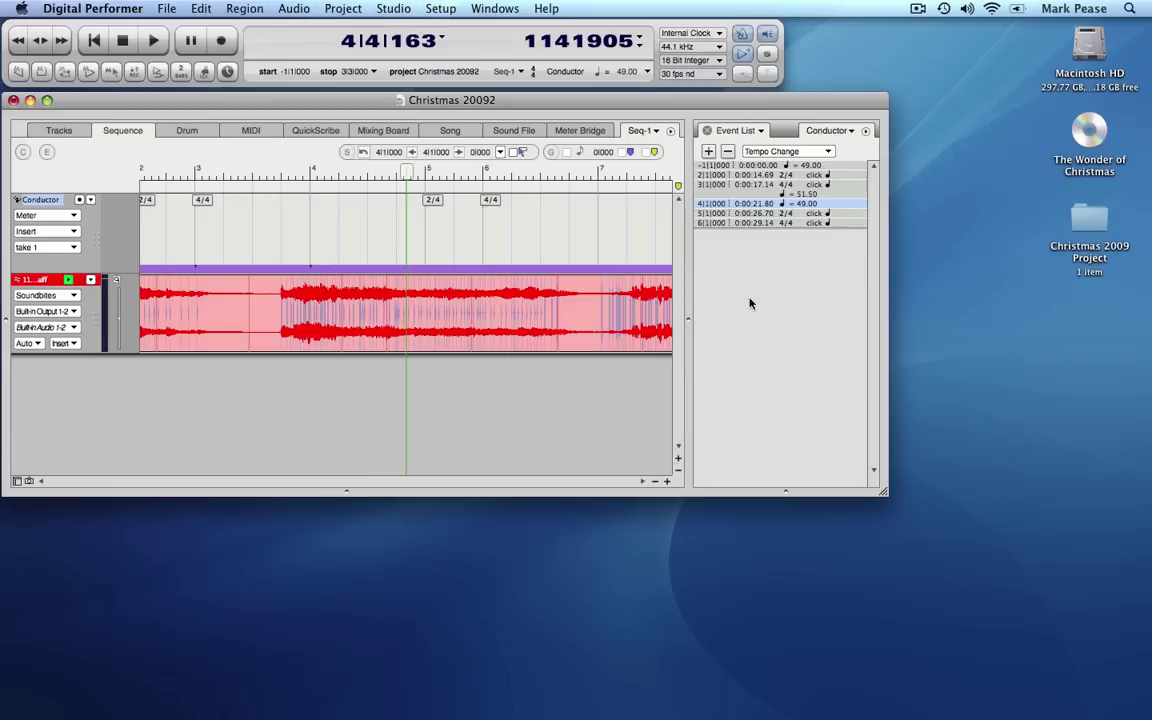
Step: Play back from late measure 3 to check the 49 BPM change, then stop
left_click_drag(405, 175, 296, 176)
key("space")
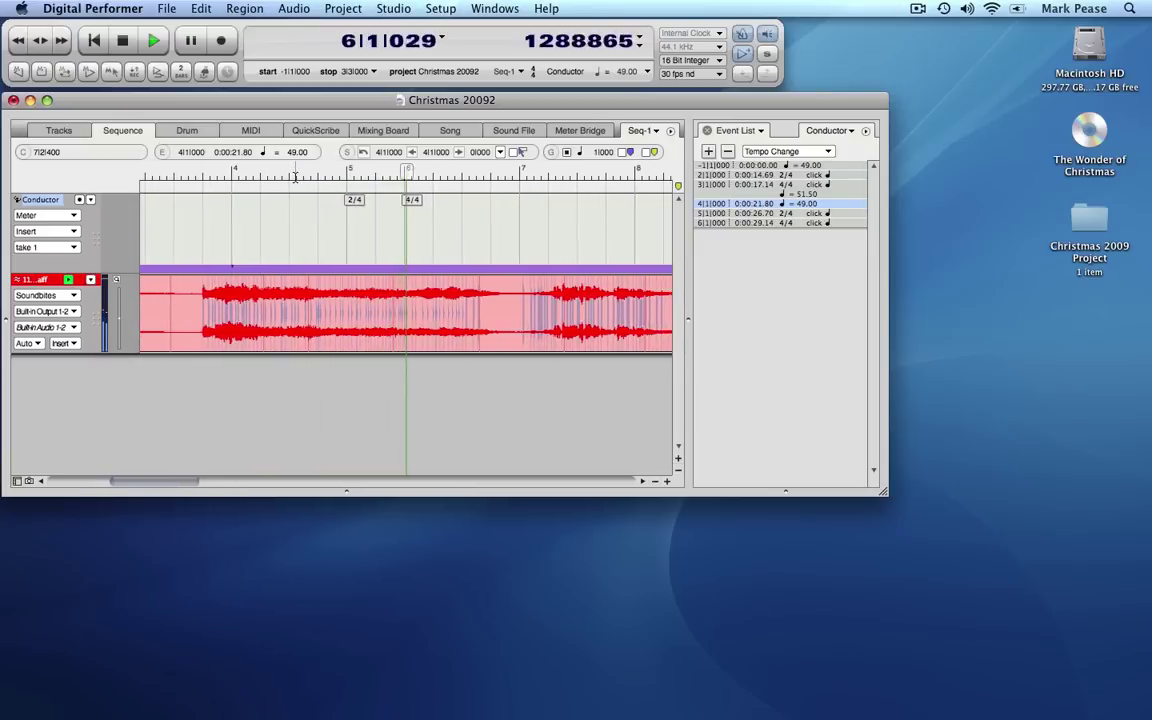
key("space")
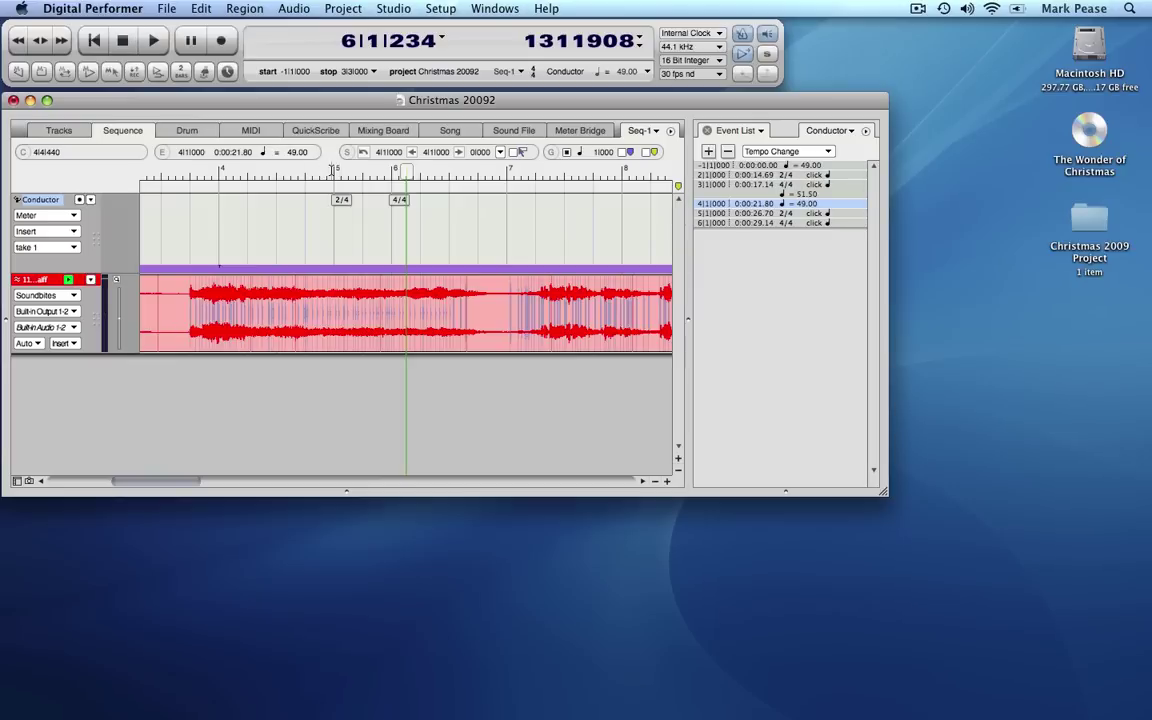
Step: Insert a 52.00 BPM tempo event at measure 5 and move the playhead back to late measure 4
left_click(334, 193)
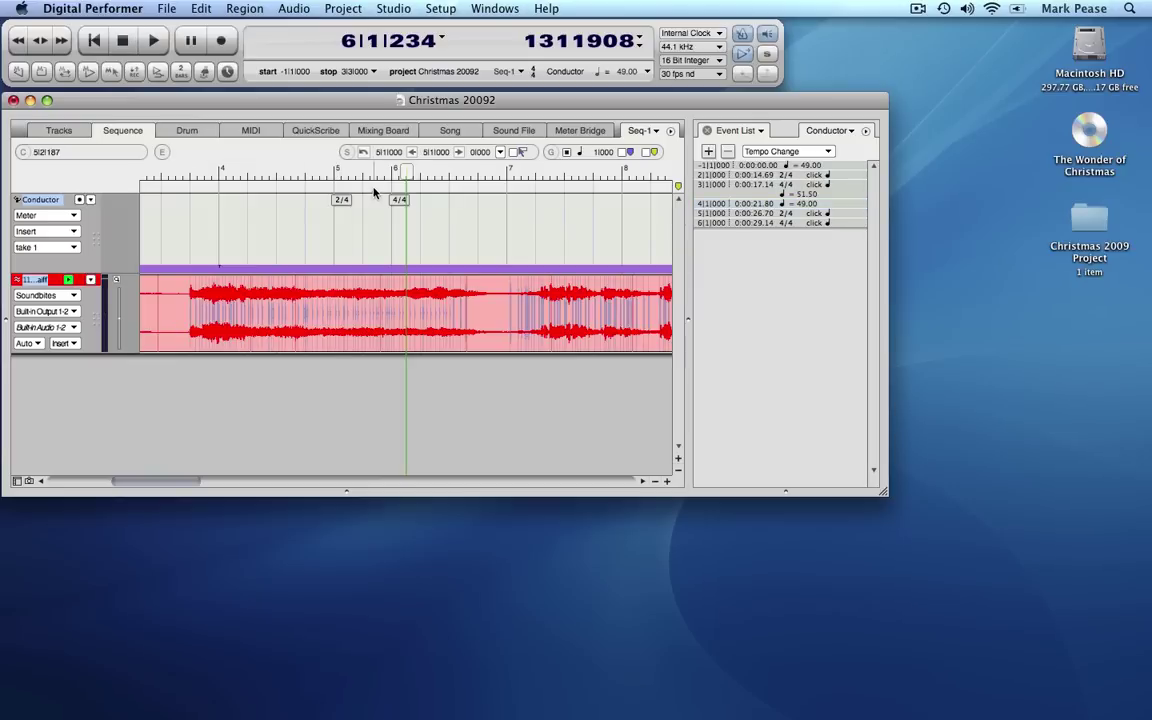
left_click(709, 152)
left_click(810, 155)
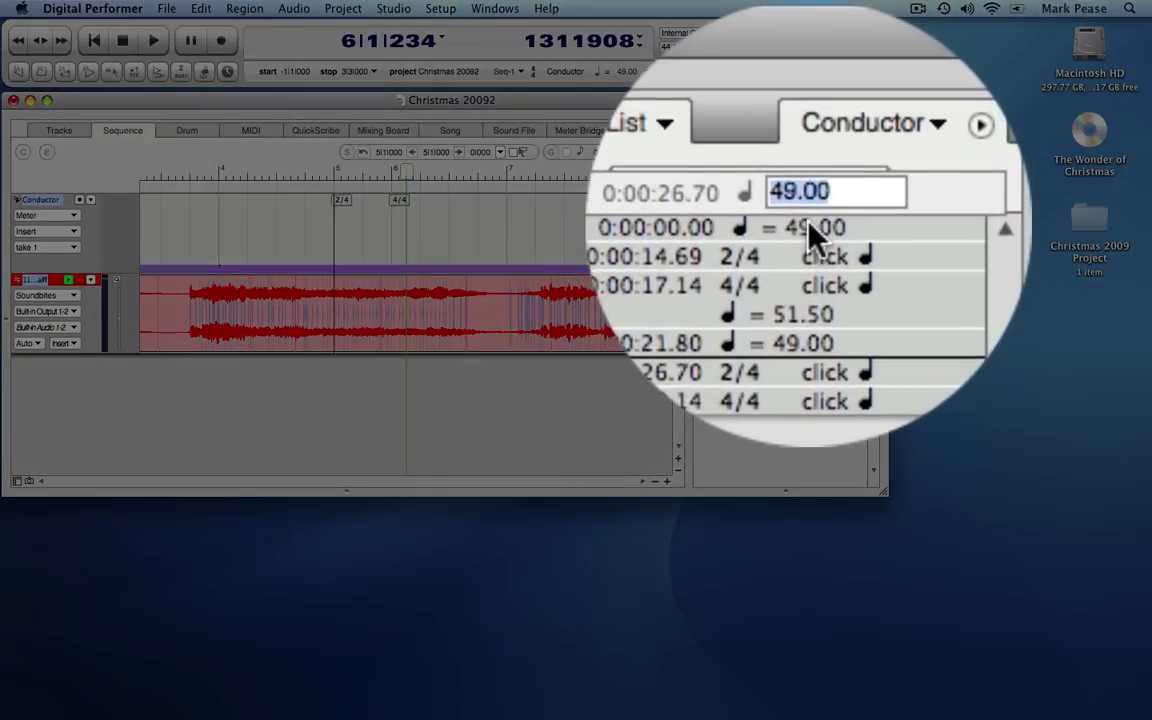
type("52")
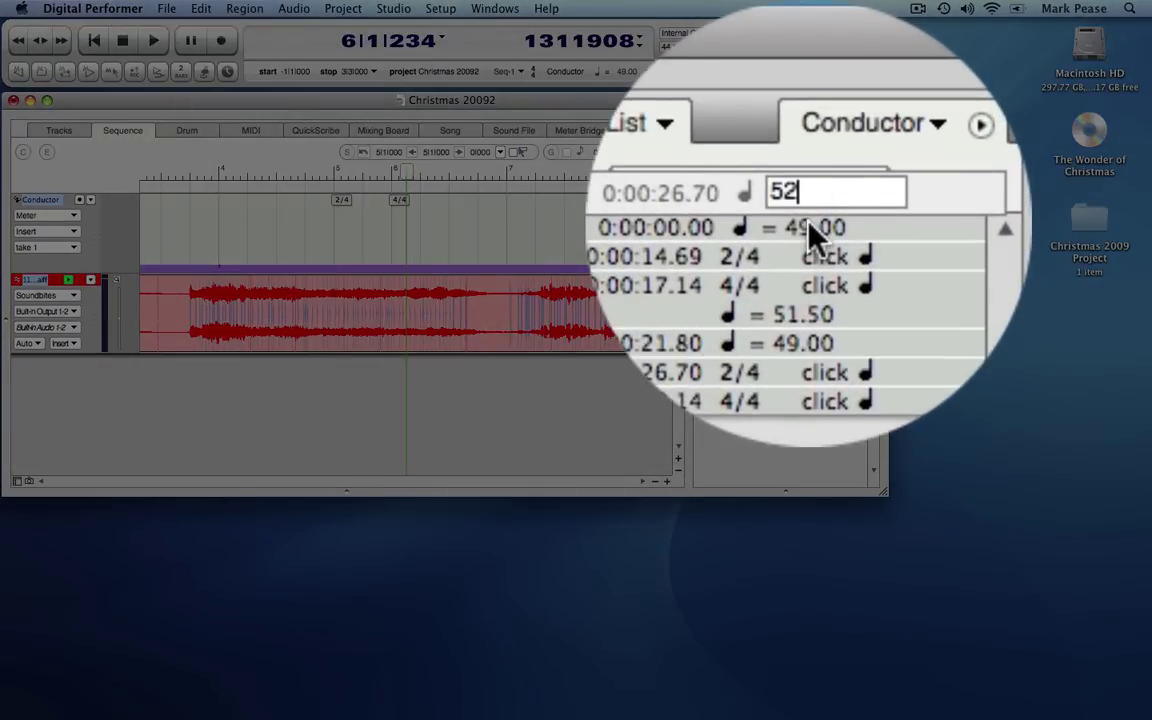
key("Return")
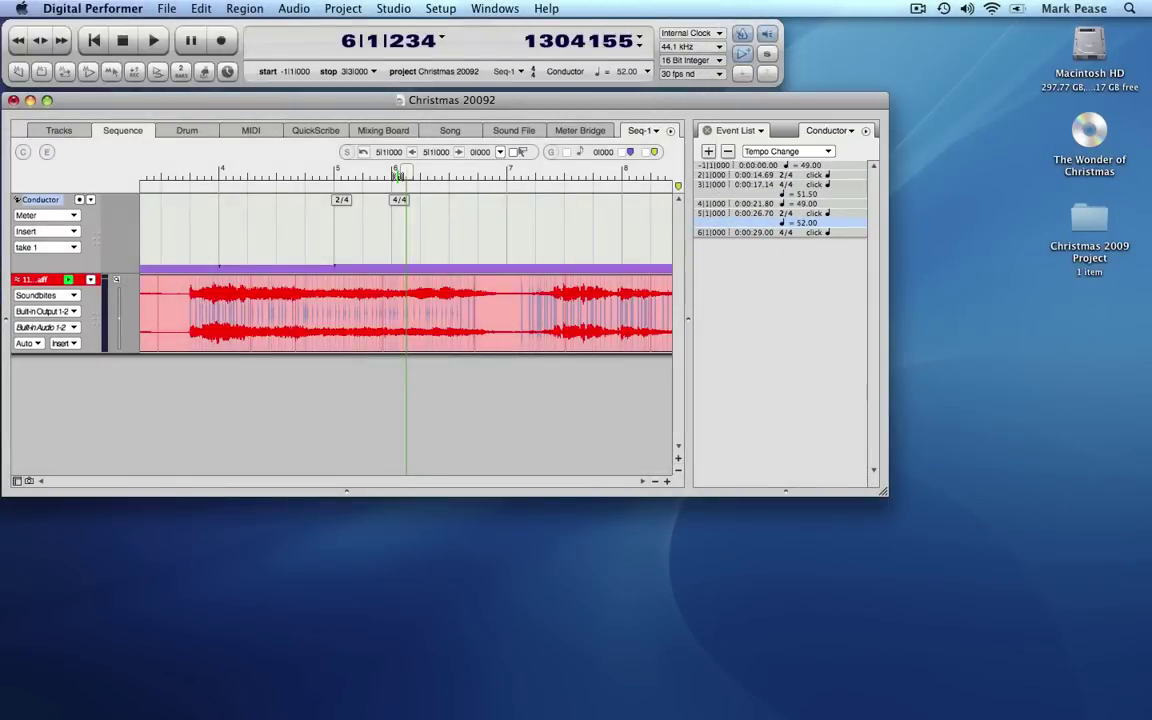
left_click_drag(407, 170, 318, 170)
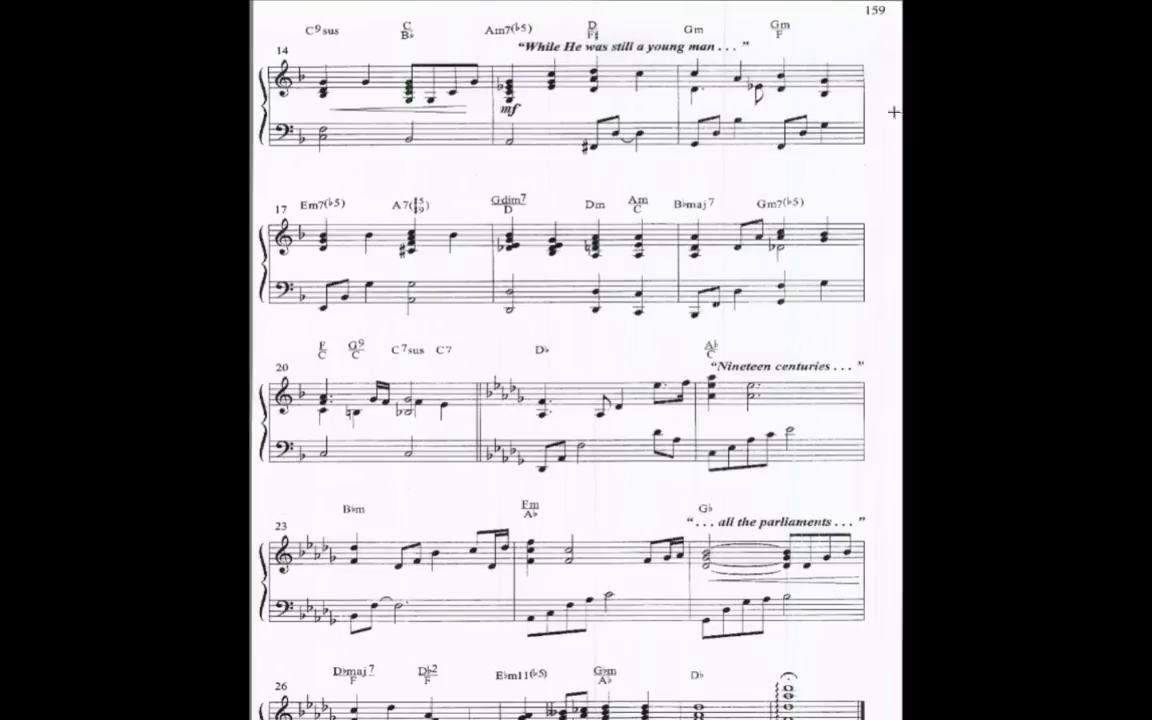
Step: Scroll the printed score down to show measures 17 through 28
scroll(879, 115, "down", 3)
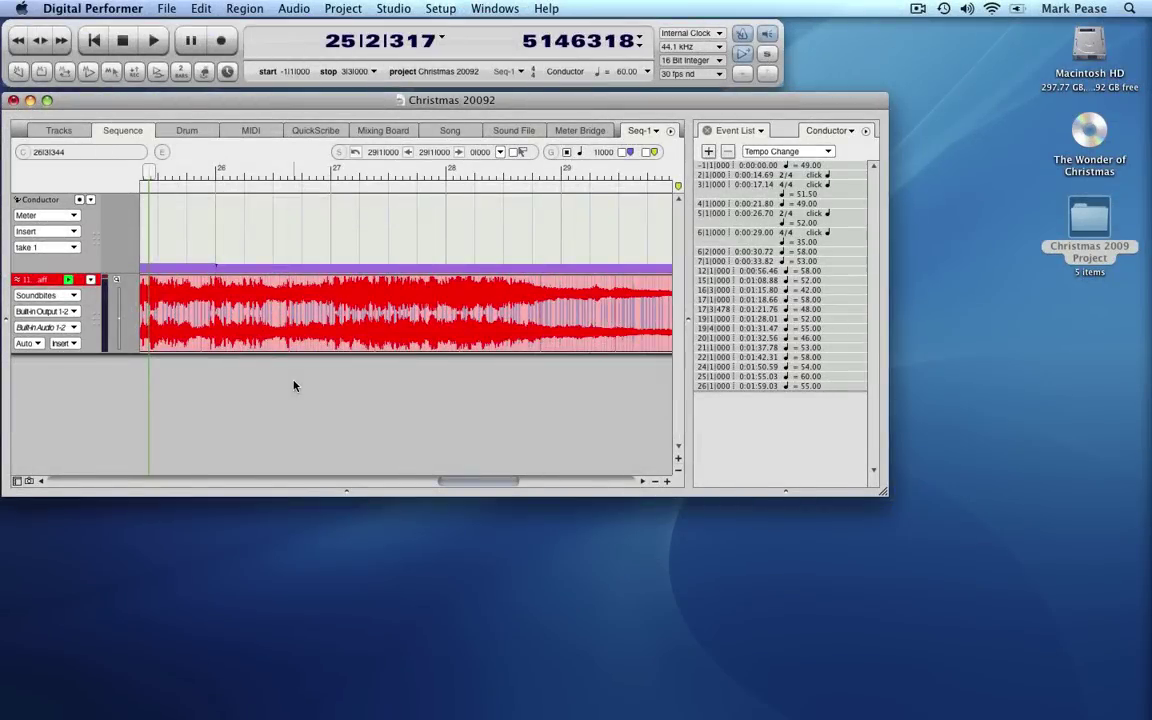
Step: Play from around measure 25 and stop in bar 26 at 55 BPM
key("space")
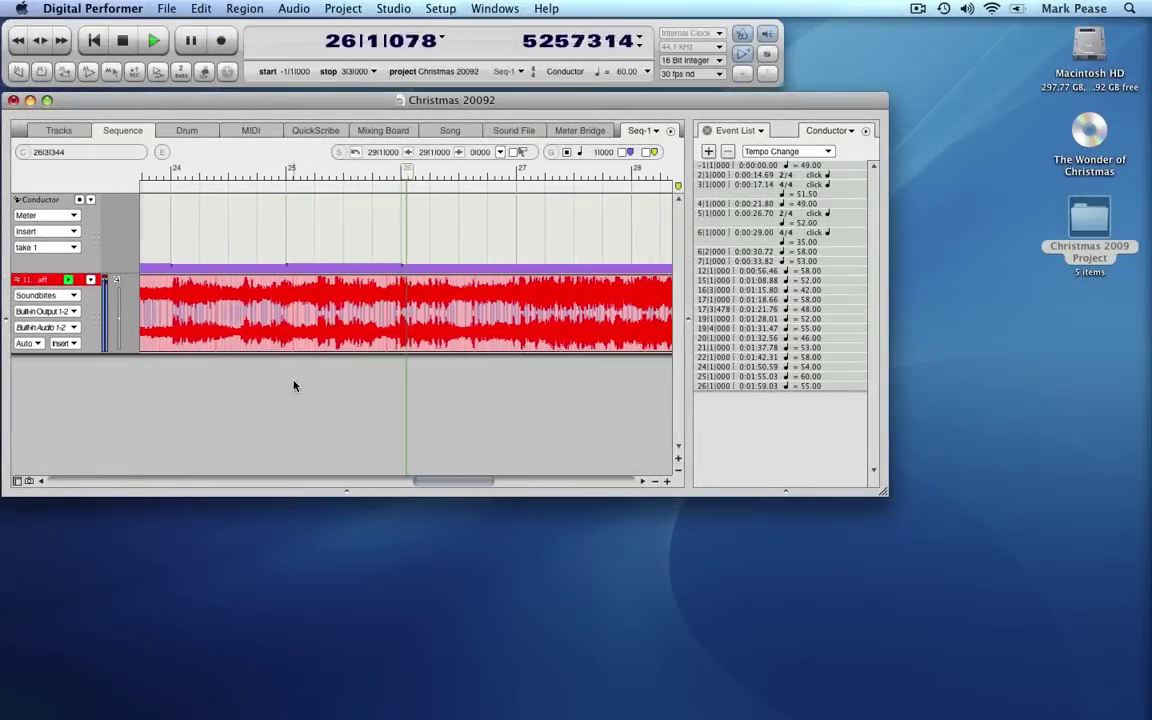
key("space")
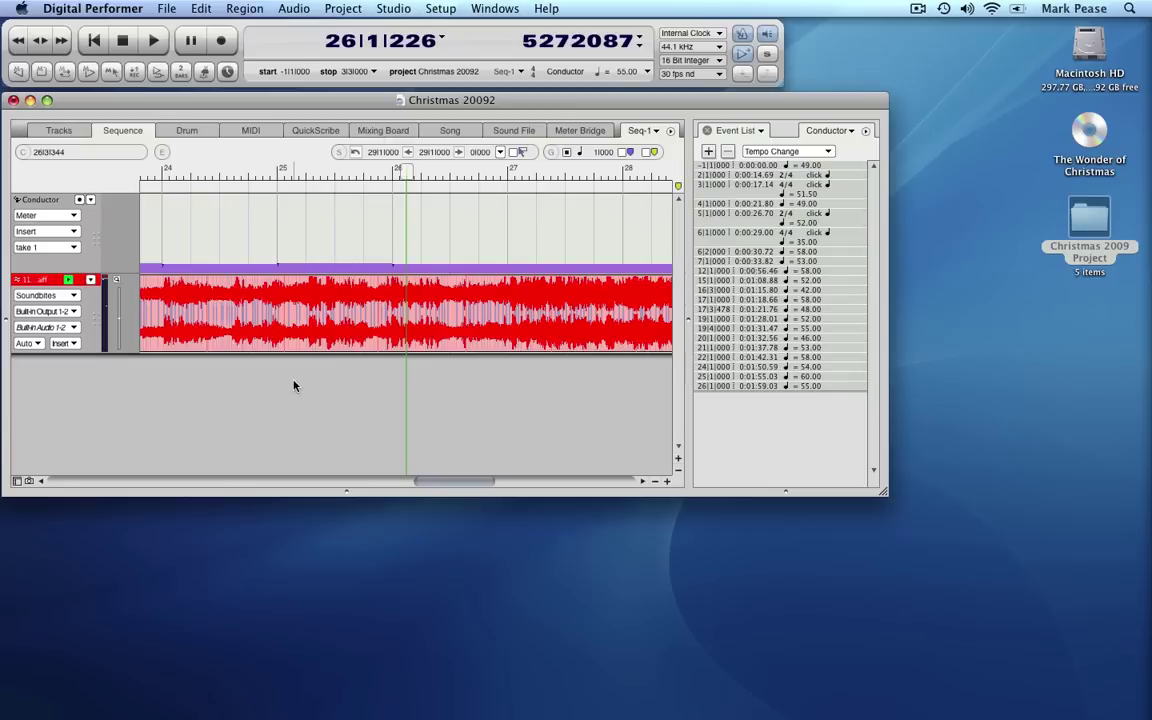
Step: Pull the soundbite's Mixing Board fader down to -20.0 dB, then go back to the Sequence view
left_click(378, 133)
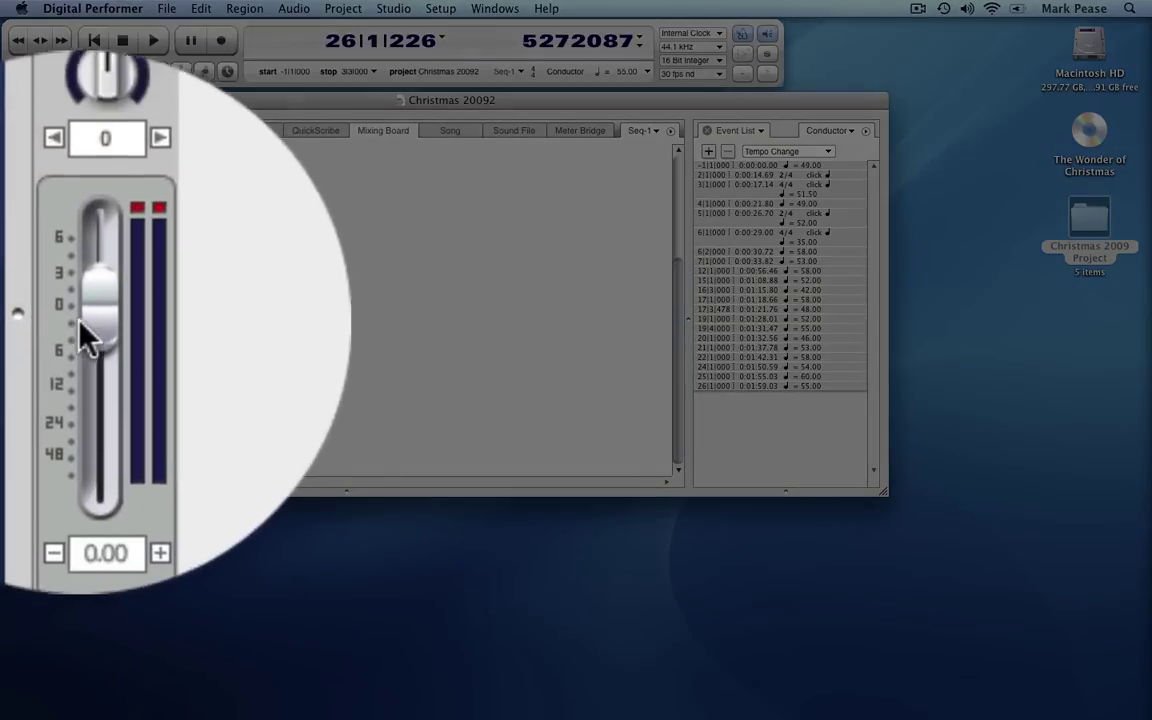
left_click_drag(95, 321, 104, 348)
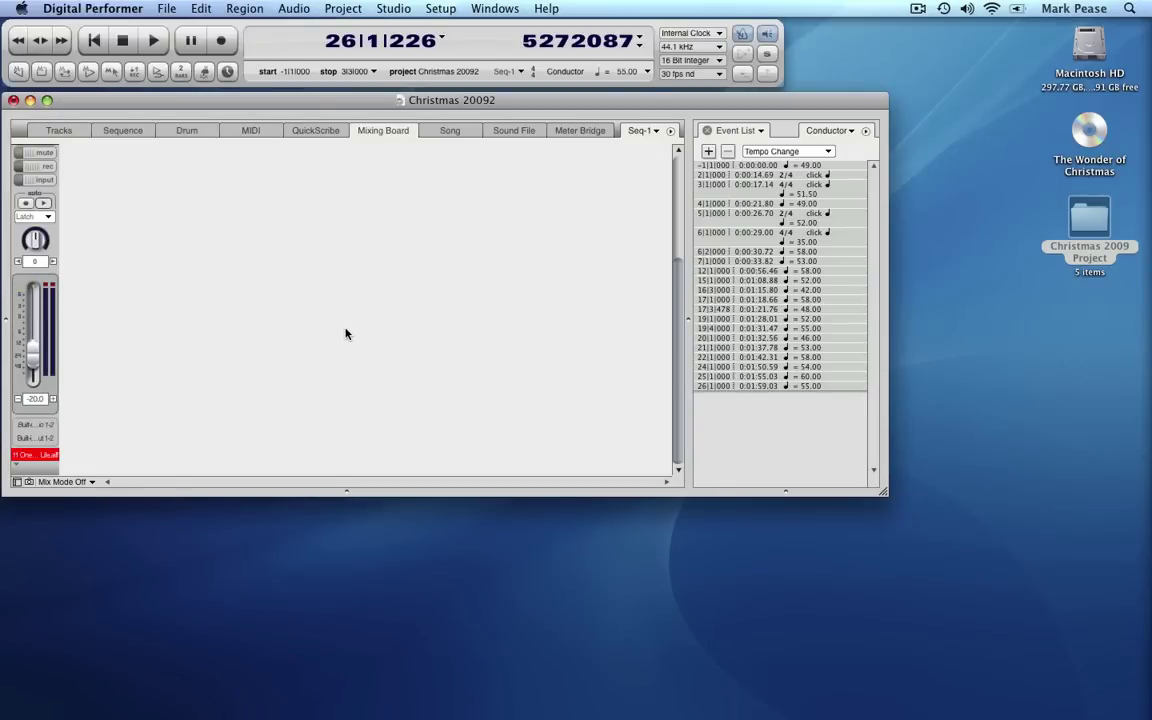
left_click(120, 131)
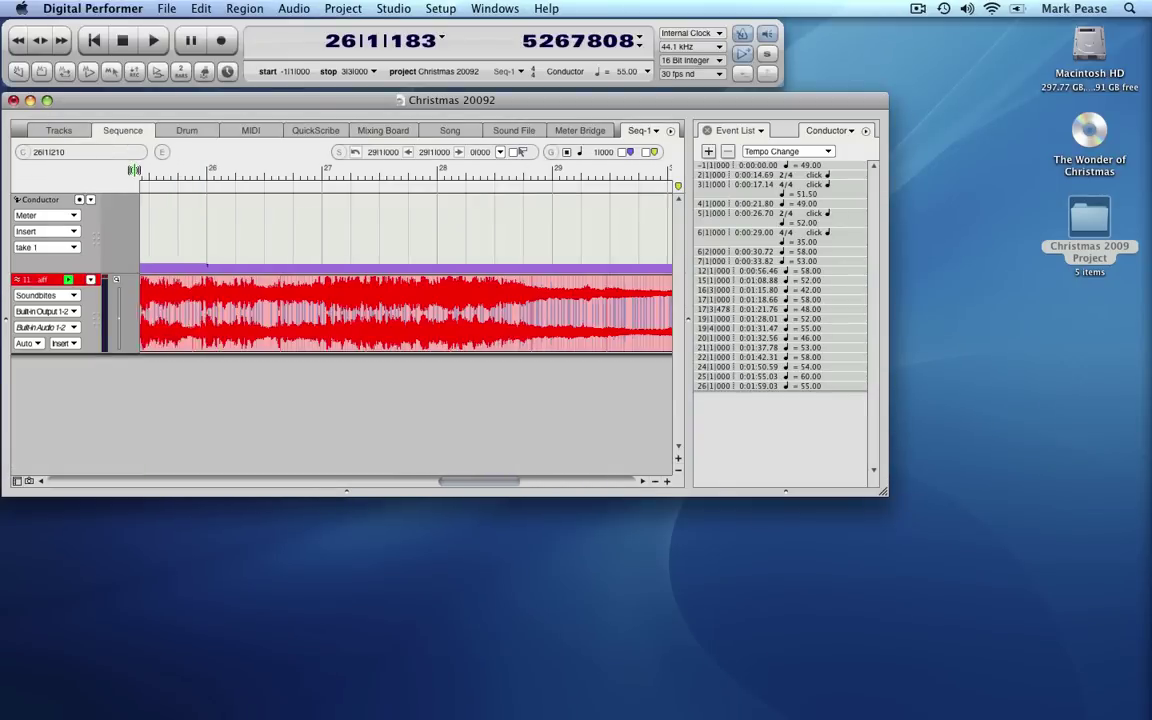
left_click(406, 172)
key("space")
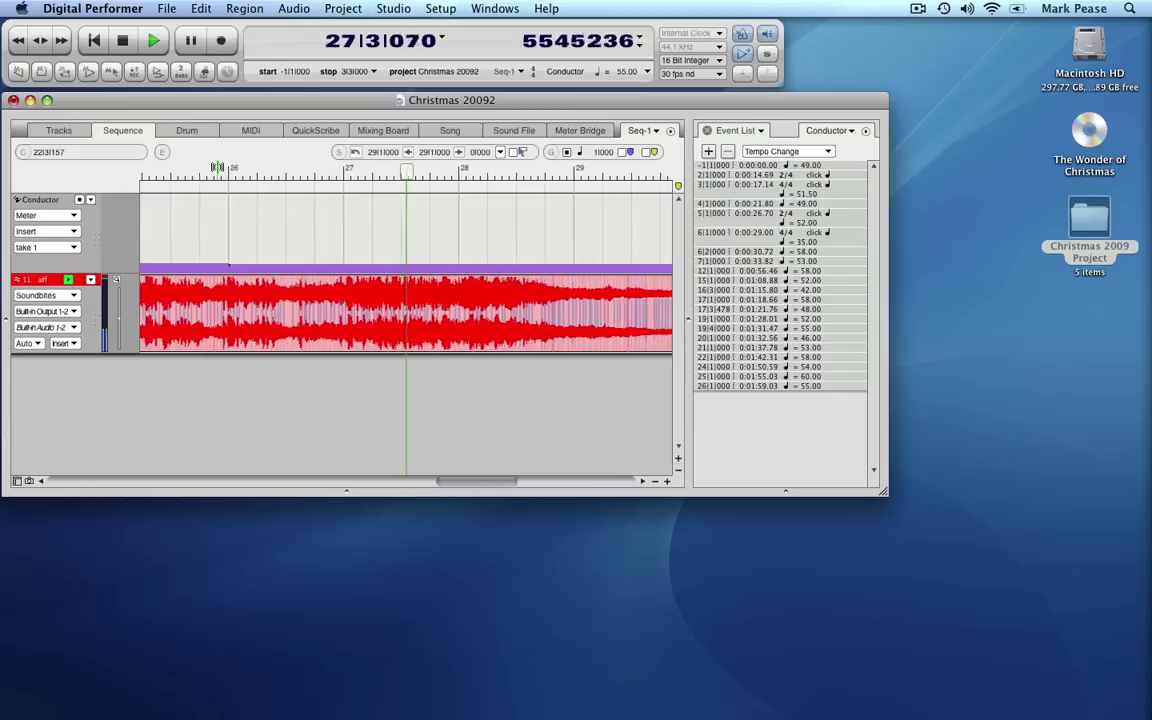
key("space")
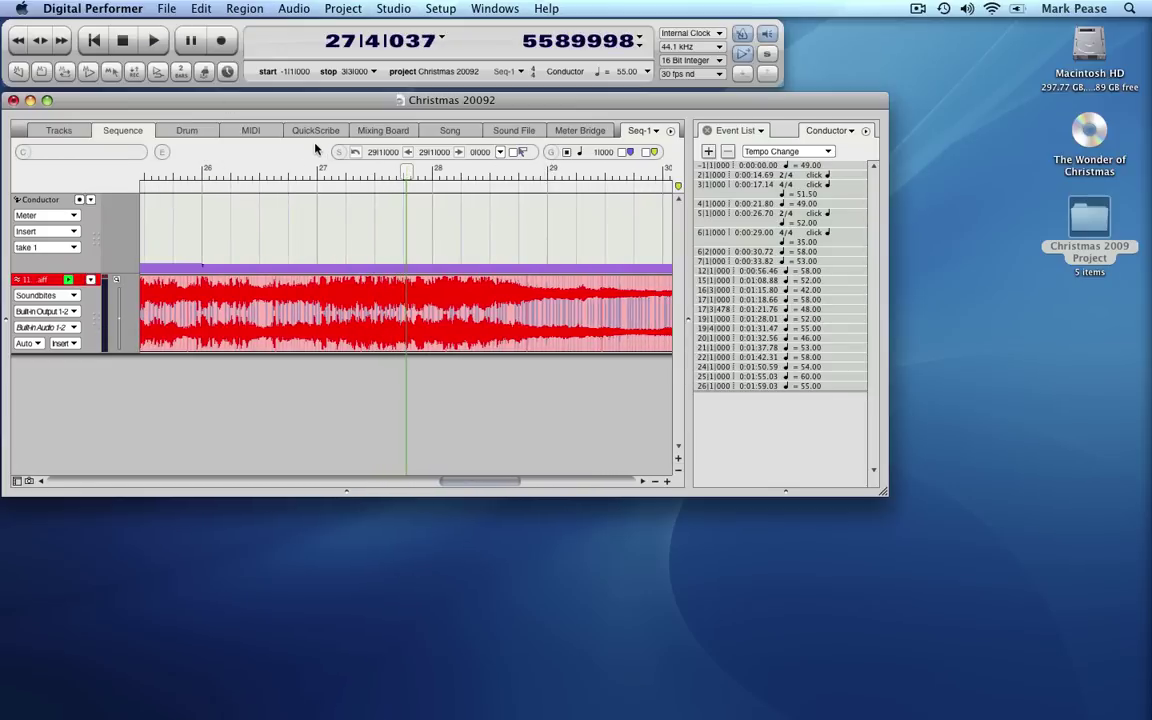
Step: Insert a 44.00 BPM tempo event at bar 27 and drag the playhead back before it
left_click(318, 175)
left_click(318, 175)
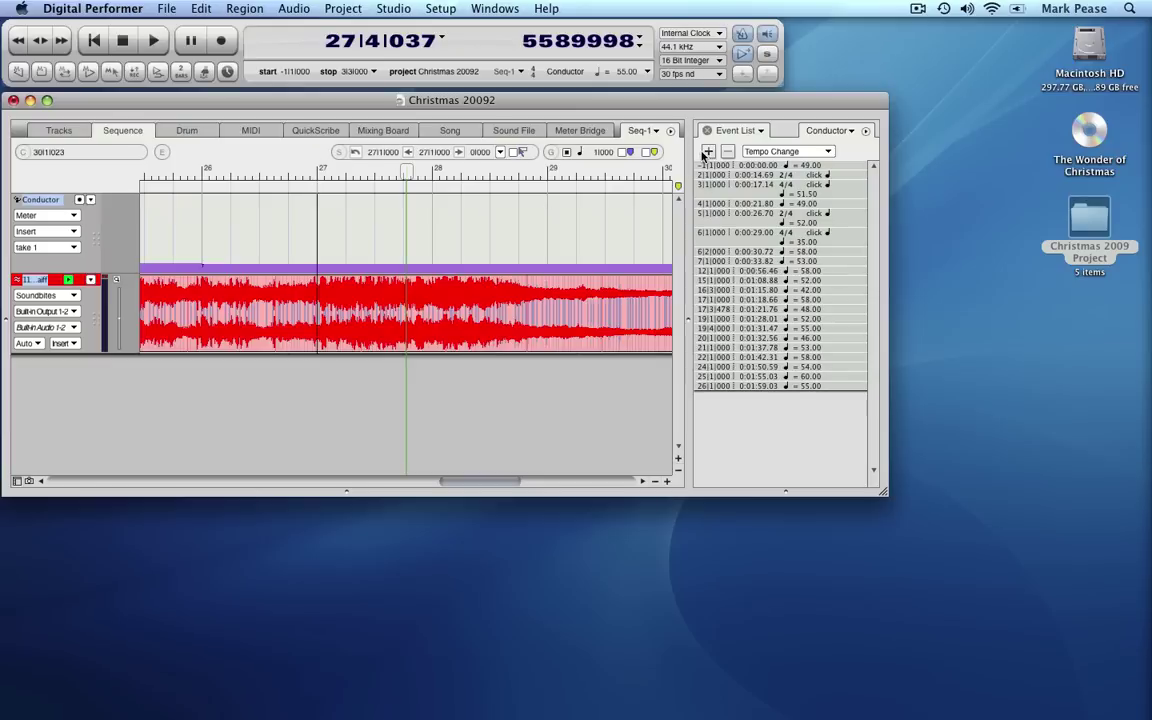
left_click(707, 152)
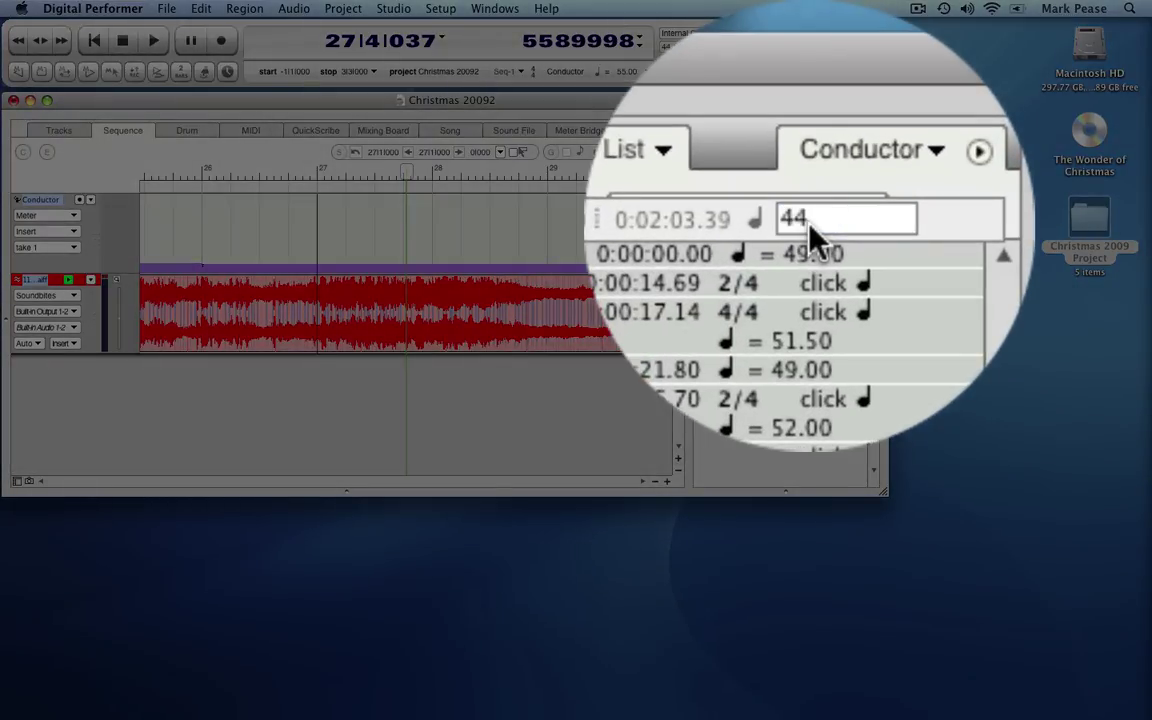
type("44")
key("Return")
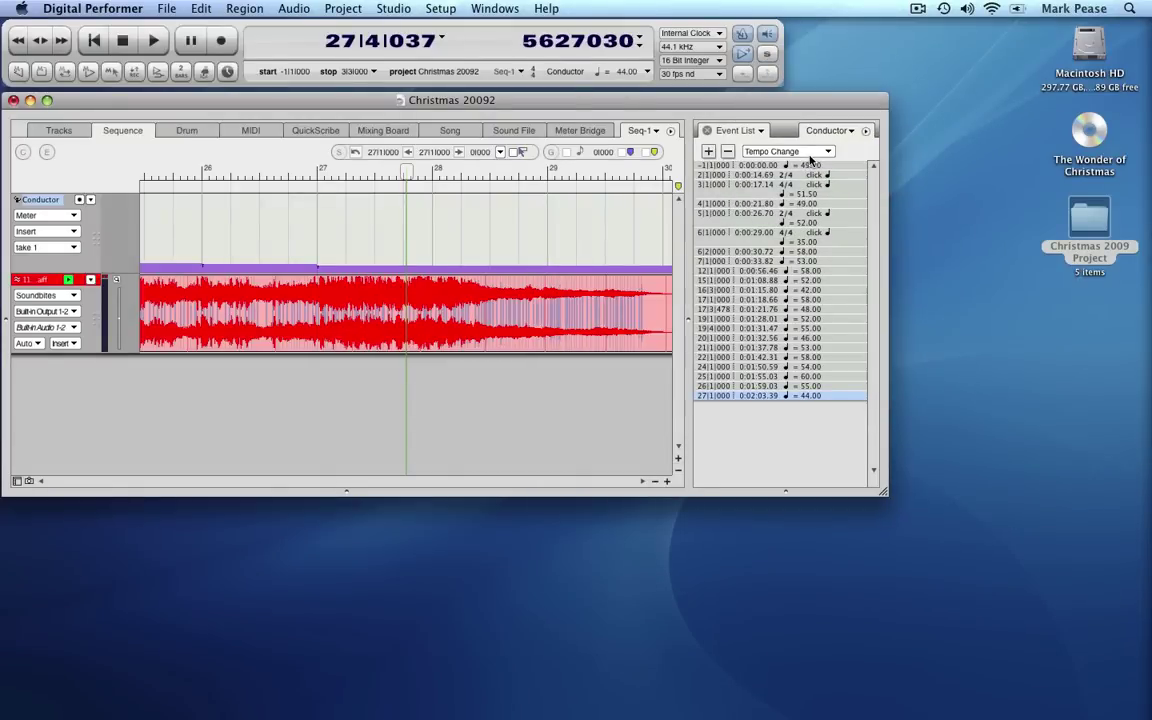
left_click_drag(407, 164, 308, 178)
key("space")
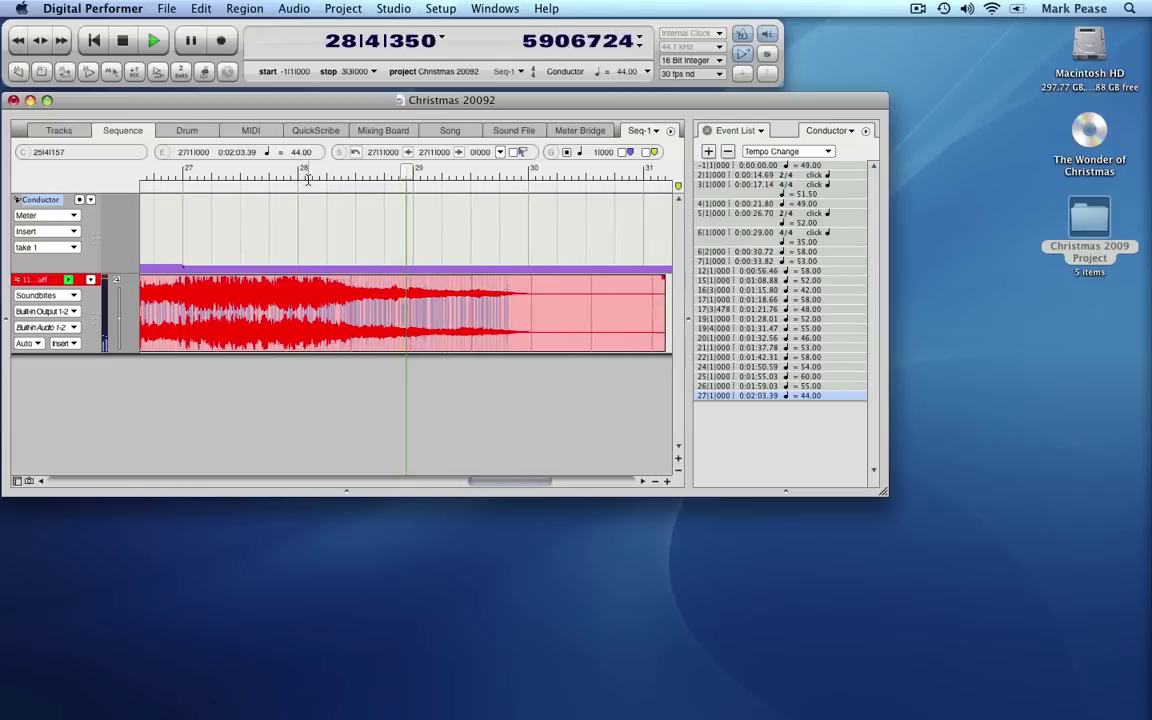
key("space")
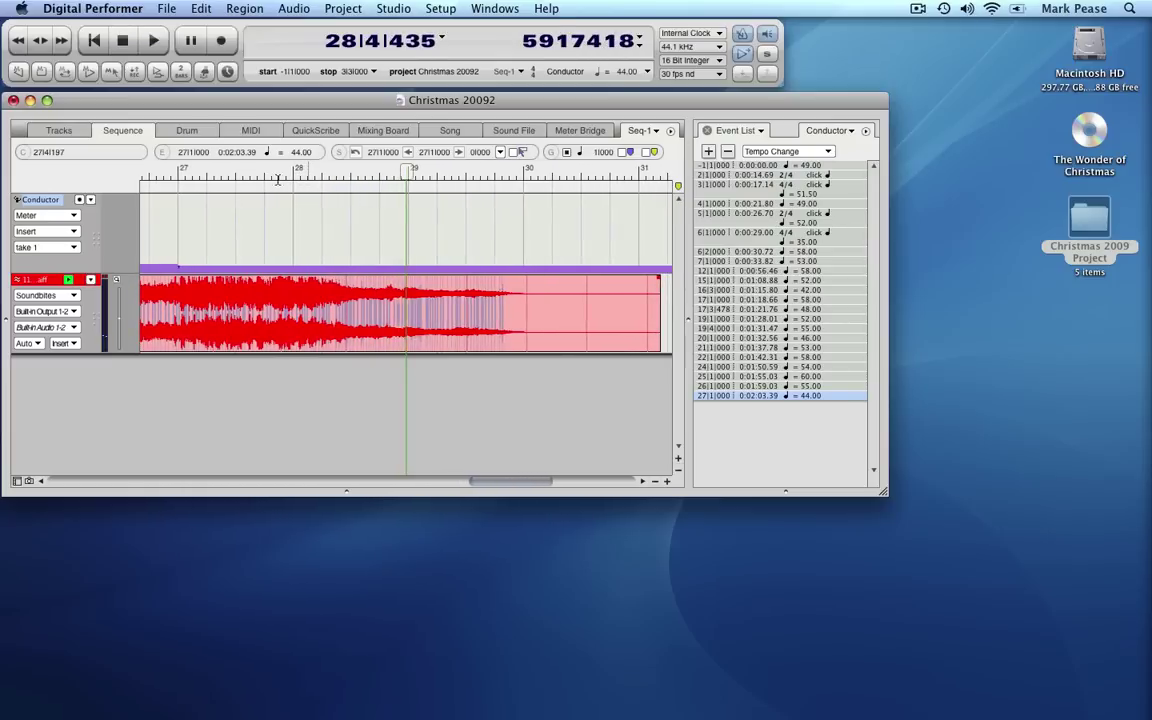